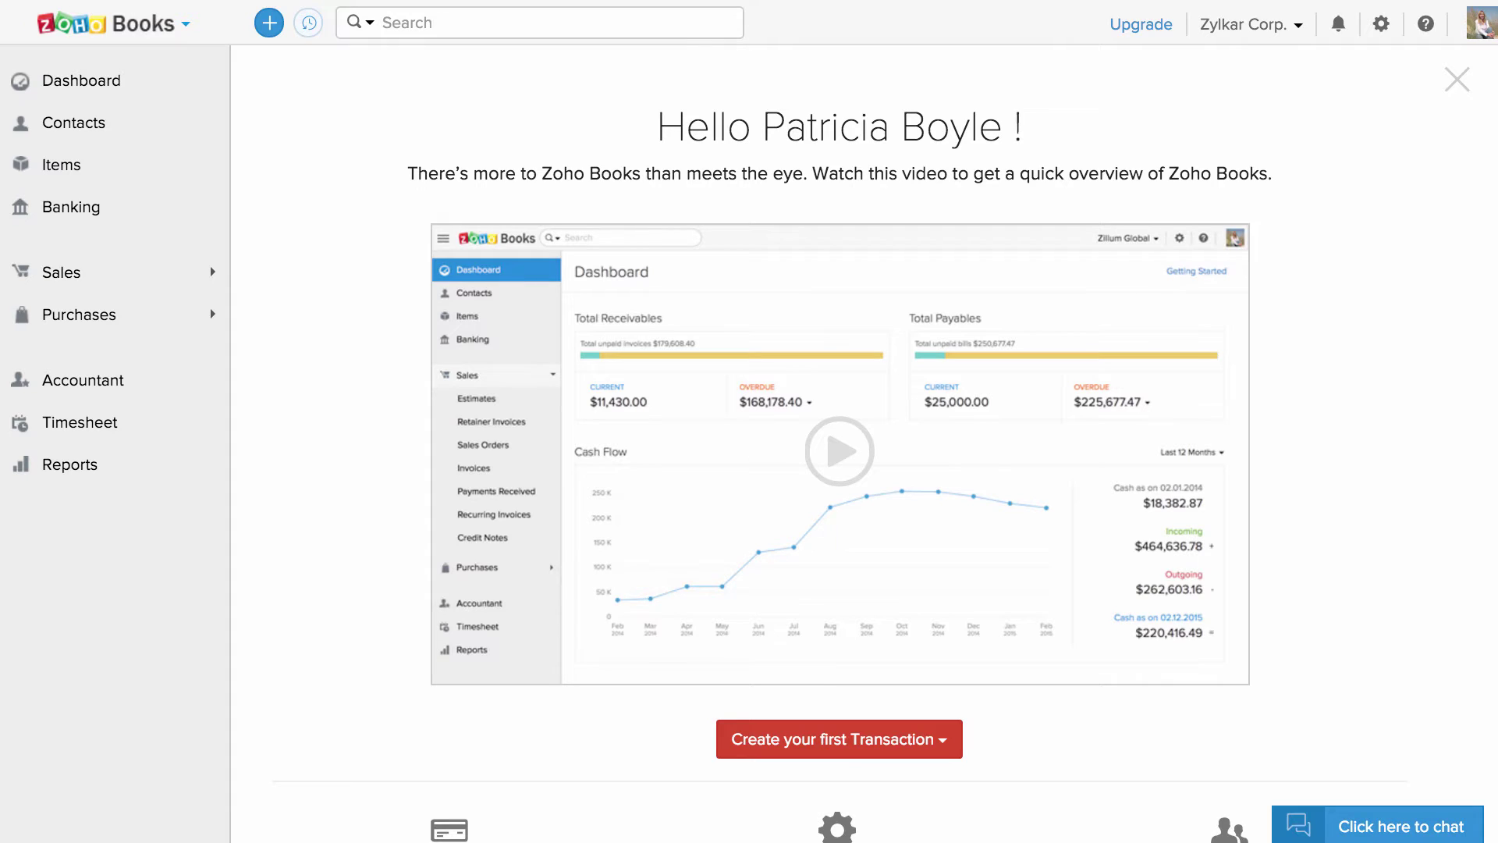
- Begin a Customers import from the Contacts list and reach the Select File page
{"action": "left_click", "coordinate": [141, 132]}
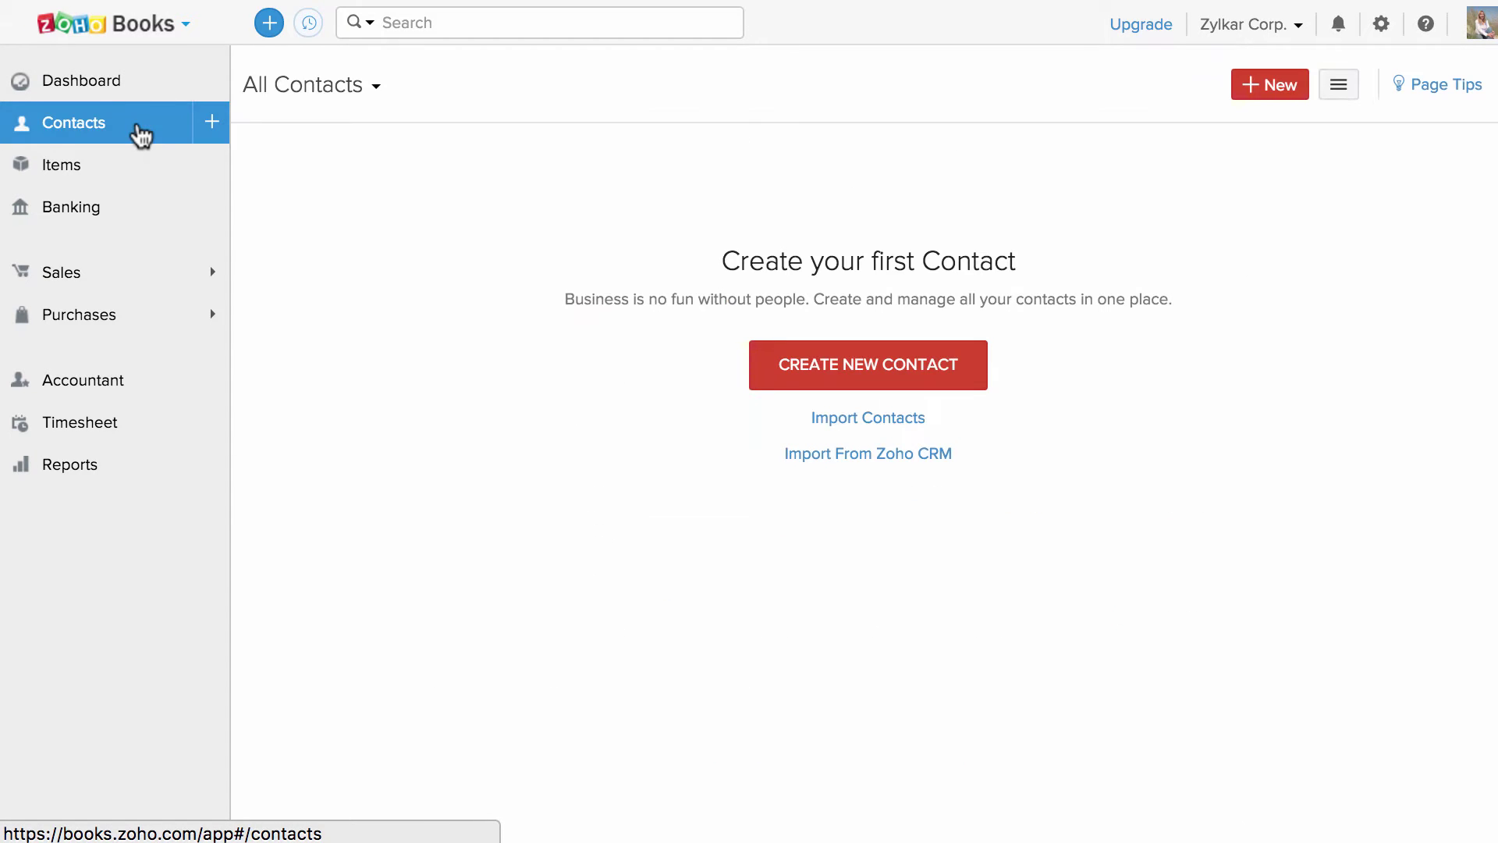
{"action": "left_click", "coordinate": [1337, 86]}
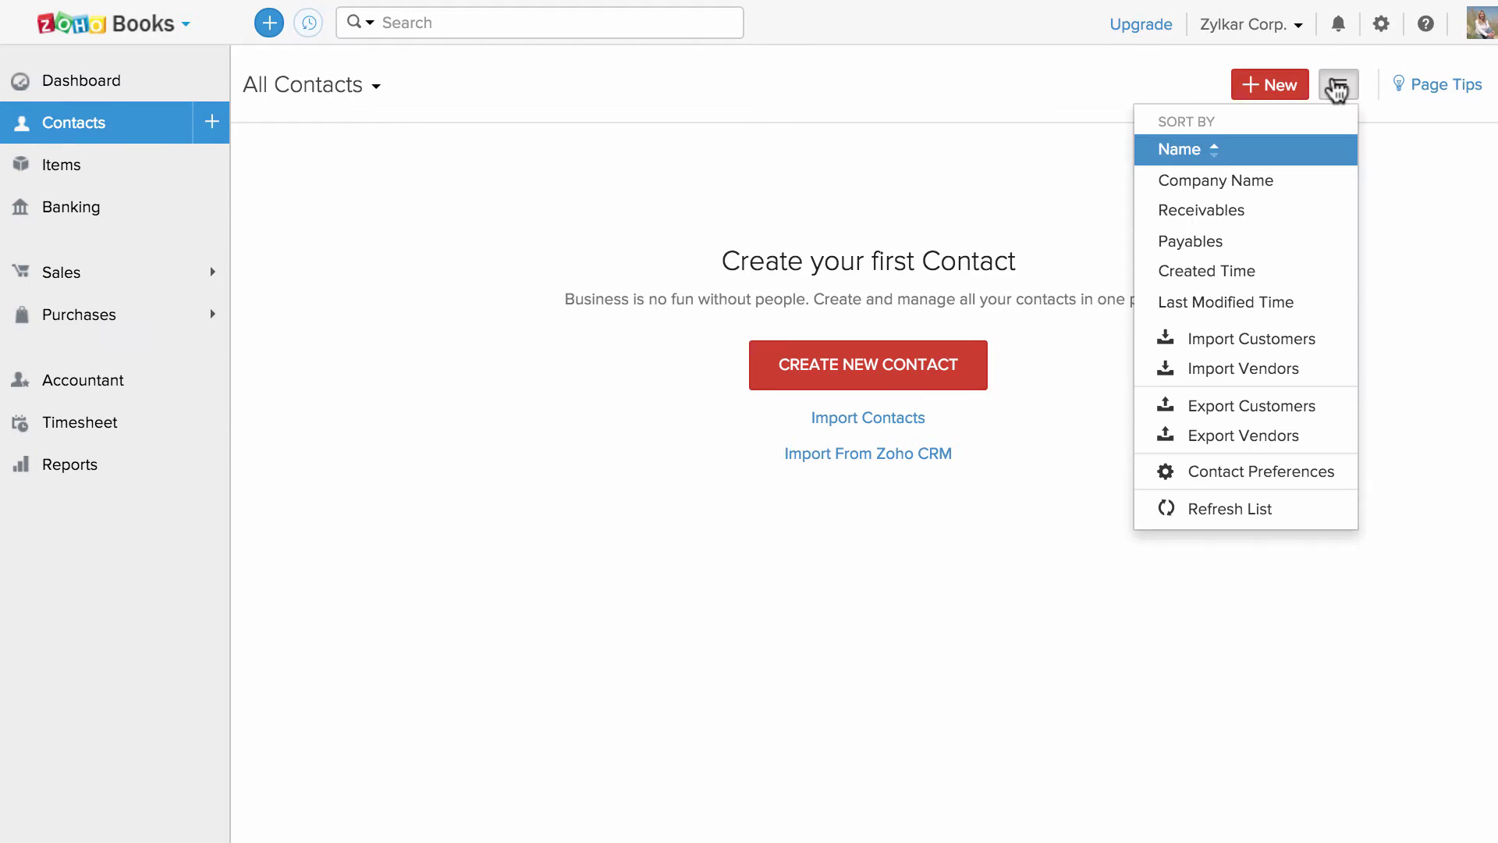
{"action": "left_click", "coordinate": [1293, 353]}
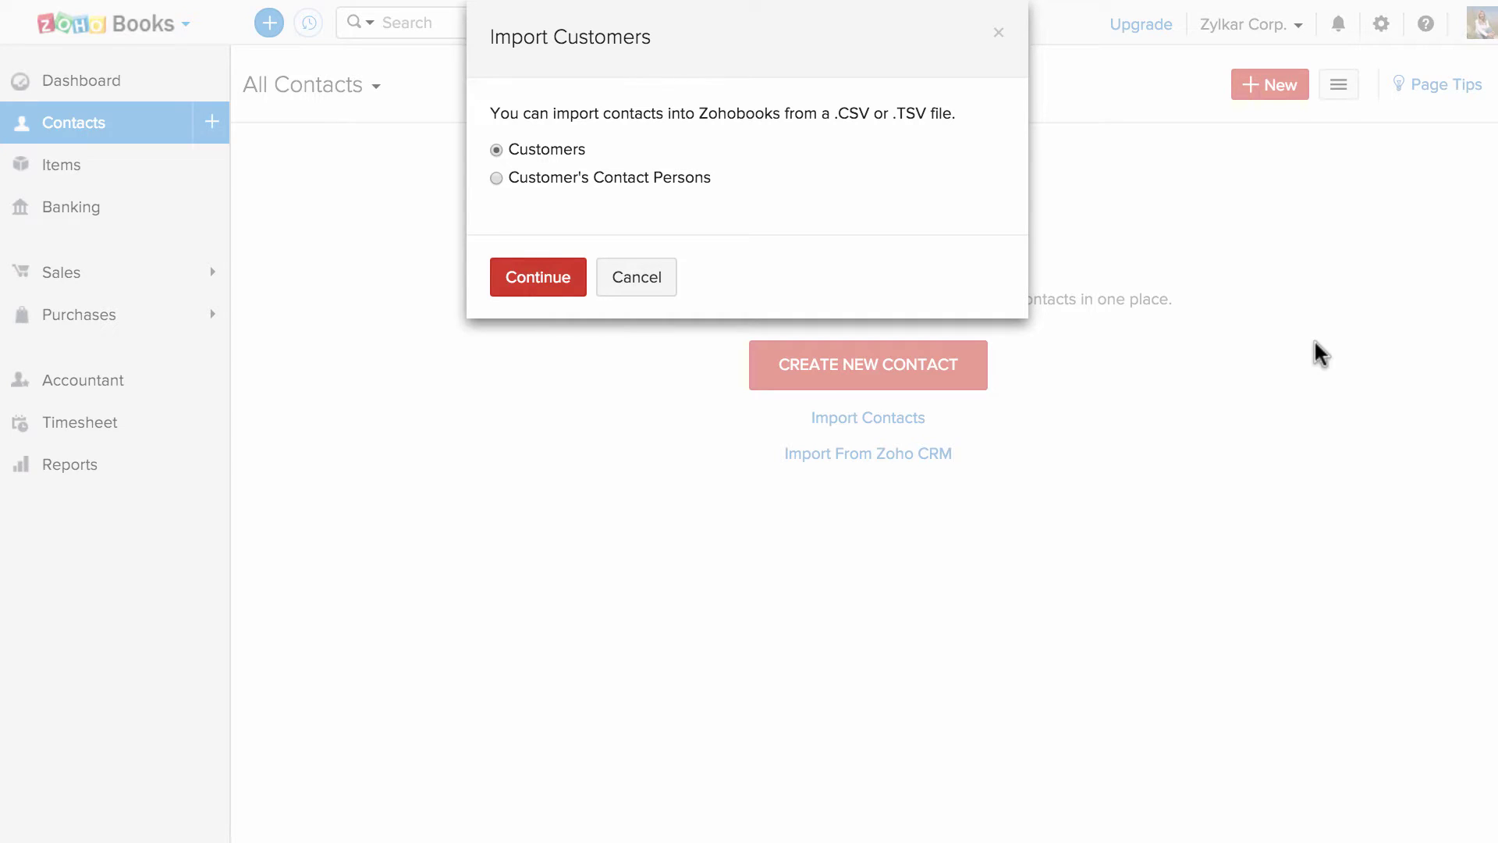
{"action": "left_click", "coordinate": [551, 281]}
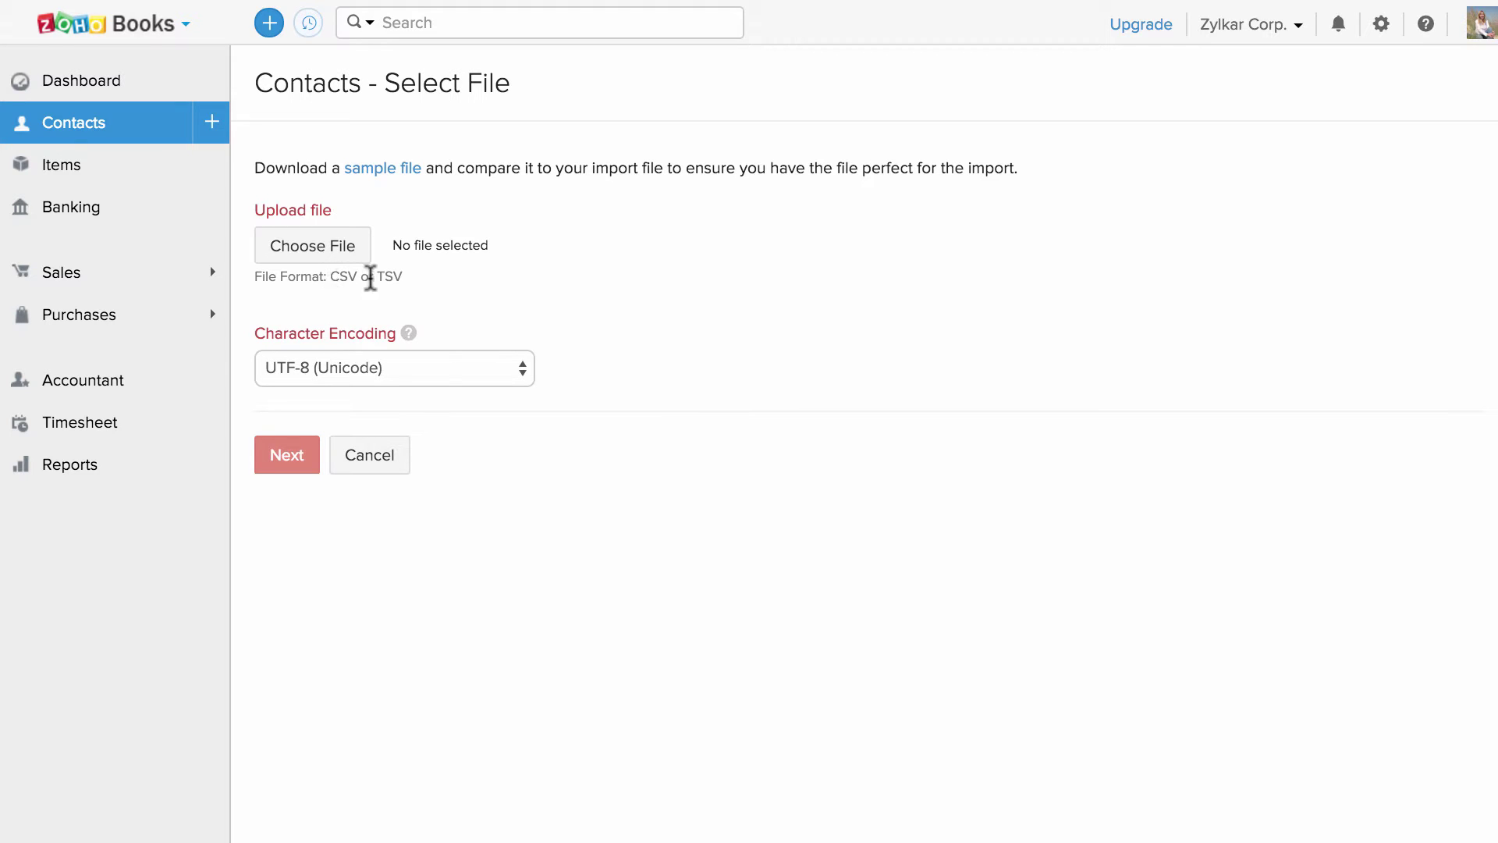
- Save the sample contacts import file to the Desktop as sample_contacts_new
{"action": "right_click", "coordinate": [382, 172]}
{"action": "left_click", "coordinate": [475, 290]}
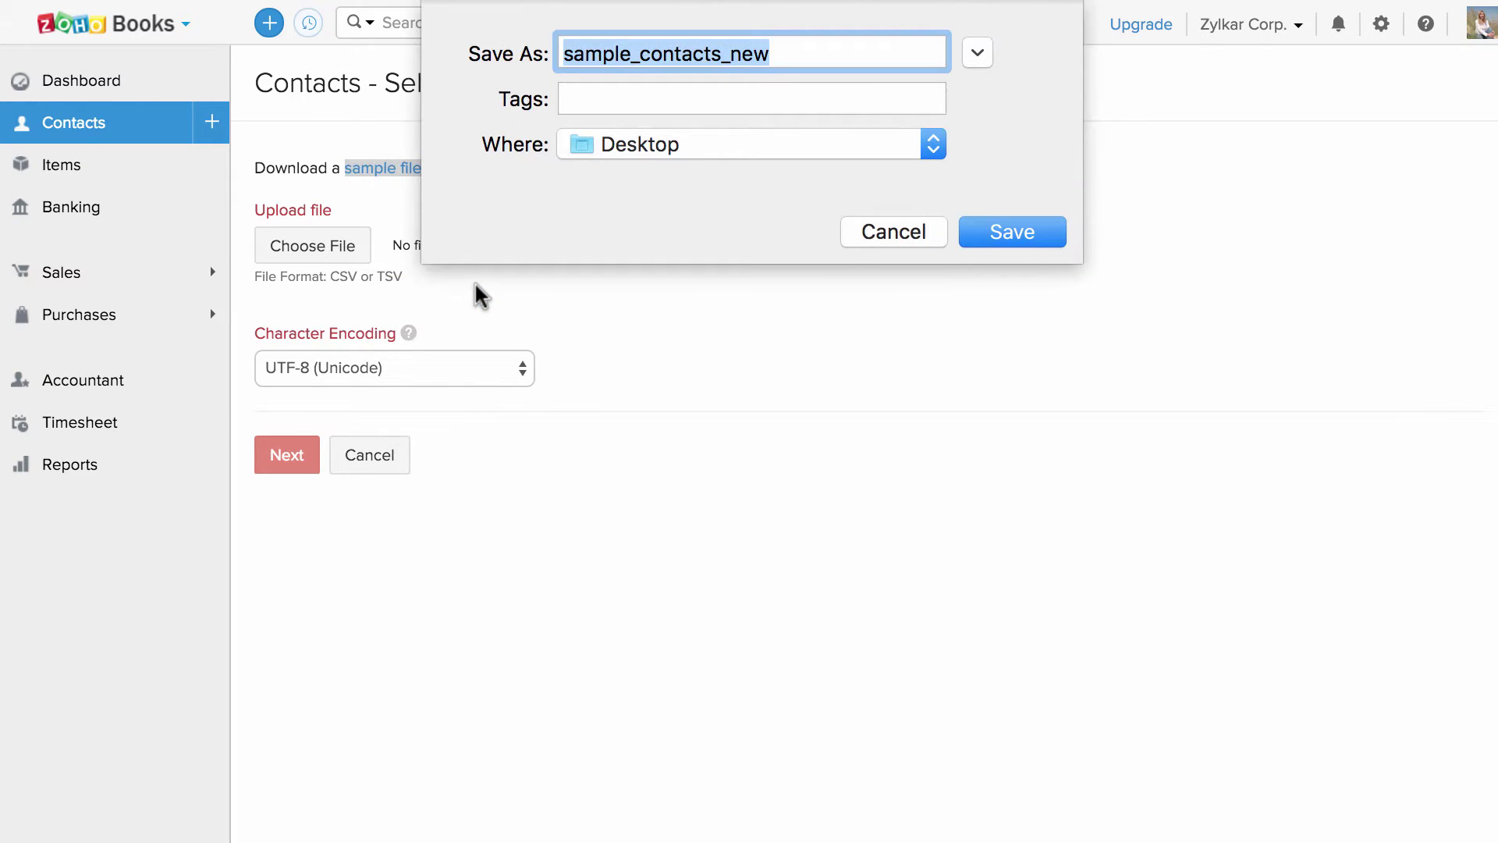
{"action": "left_click", "coordinate": [1019, 236]}
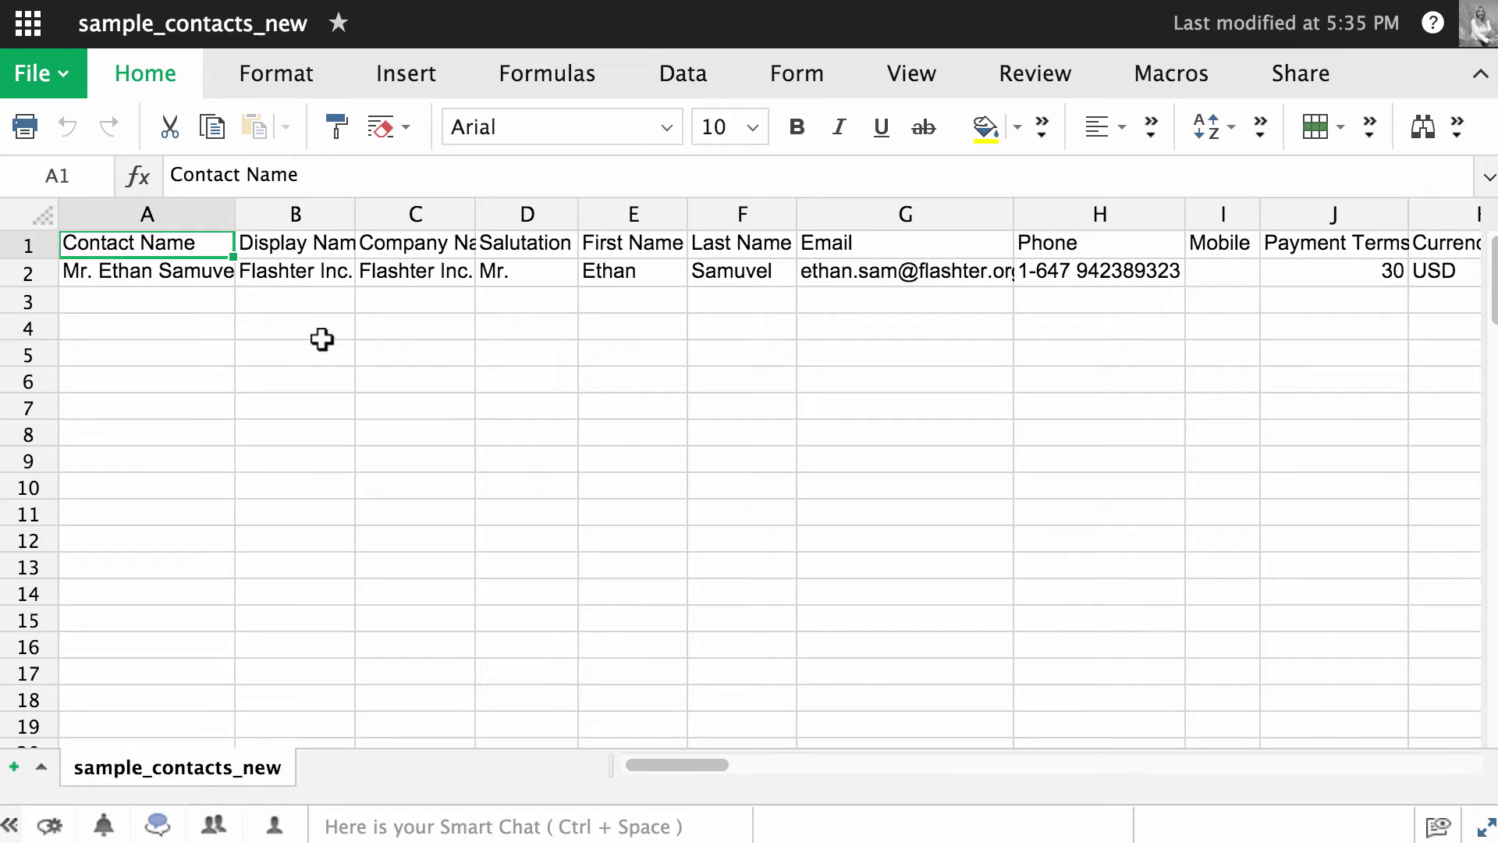
- Widen column C to show Company Name and select the sample data rows to clear
{"action": "left_click_drag", "start_coordinate": [475, 213], "coordinate": [530, 215]}
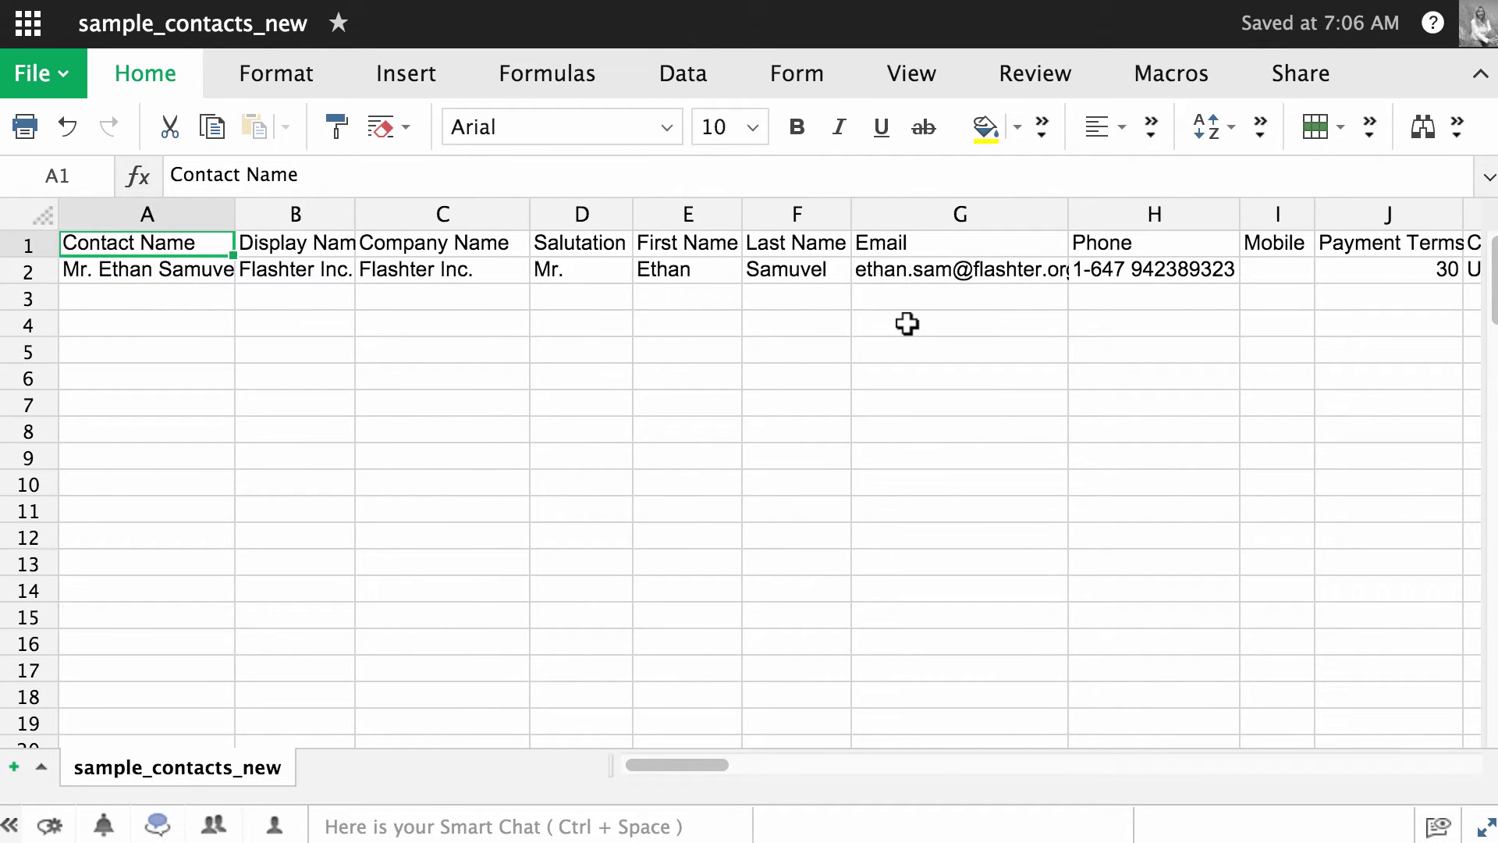
{"action": "scroll", "coordinate": [863, 323], "scroll_direction": "right", "scroll_amount": 15}
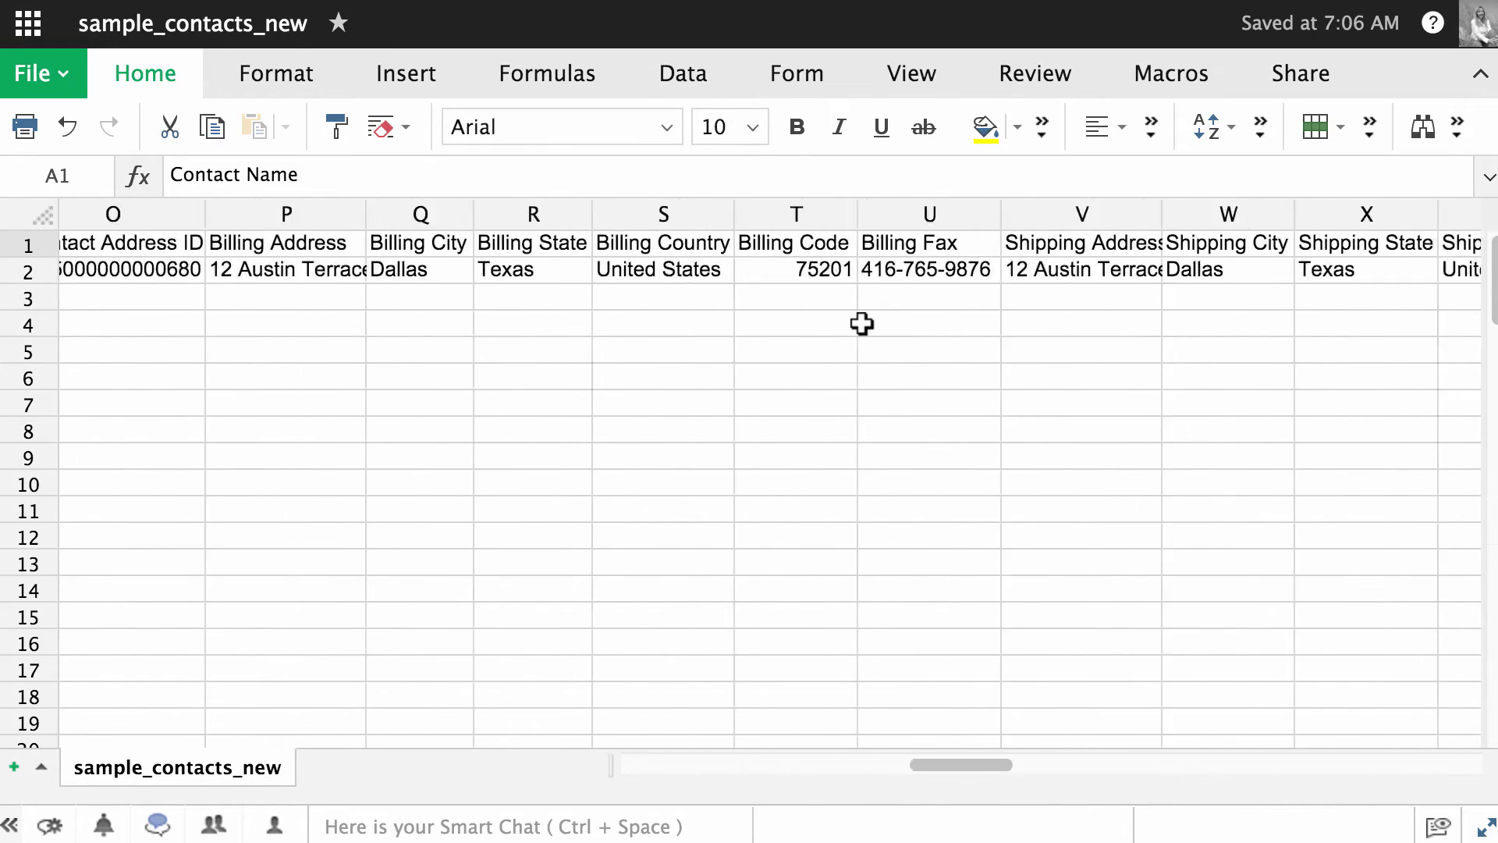
{"action": "scroll", "coordinate": [862, 324], "scroll_direction": "right", "scroll_amount": 1}
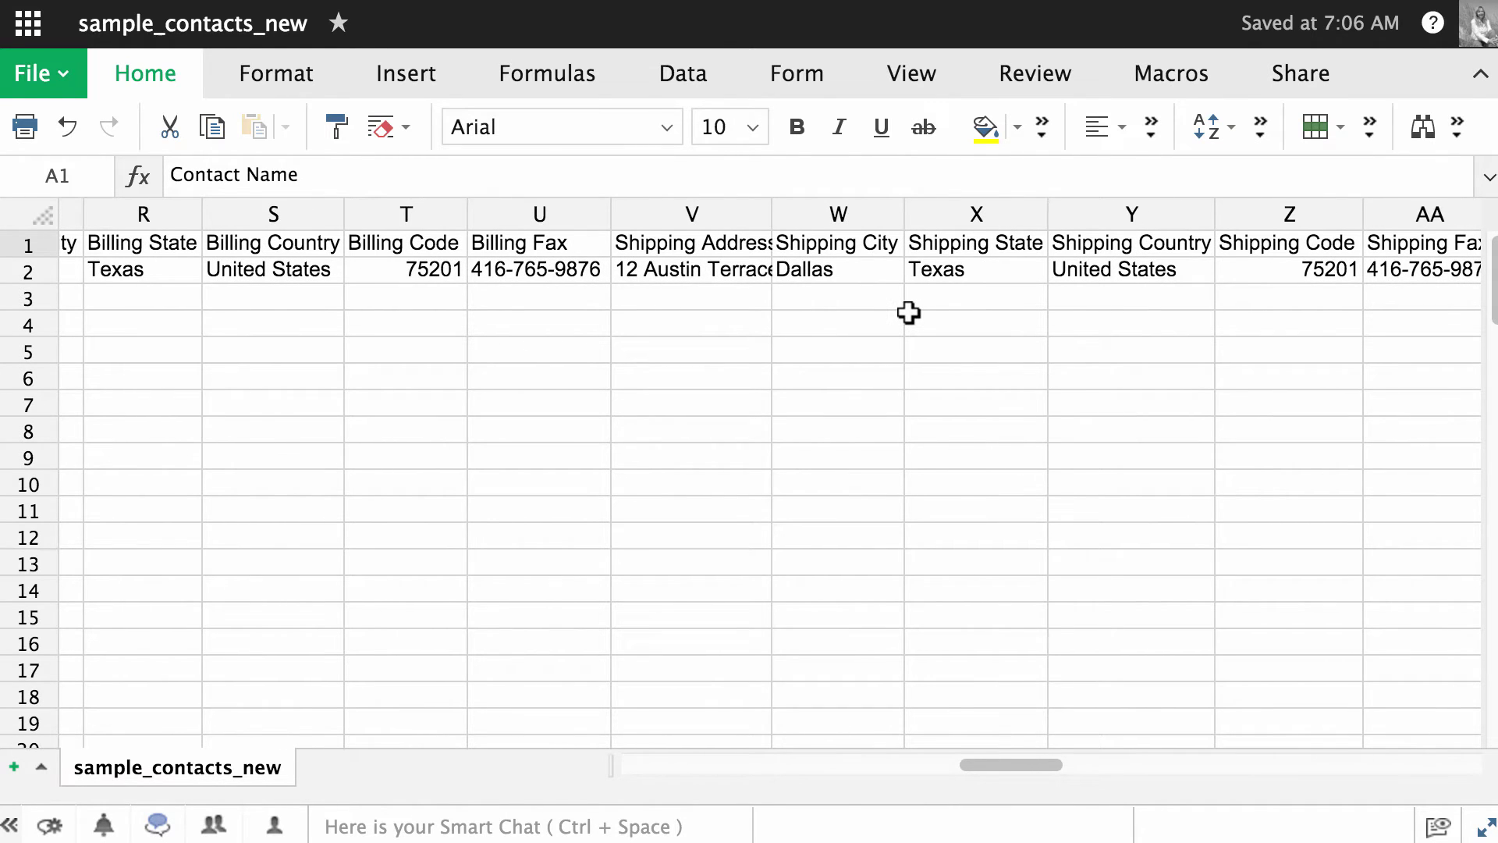
{"action": "scroll", "coordinate": [461, 379], "scroll_direction": "left", "scroll_amount": 16}
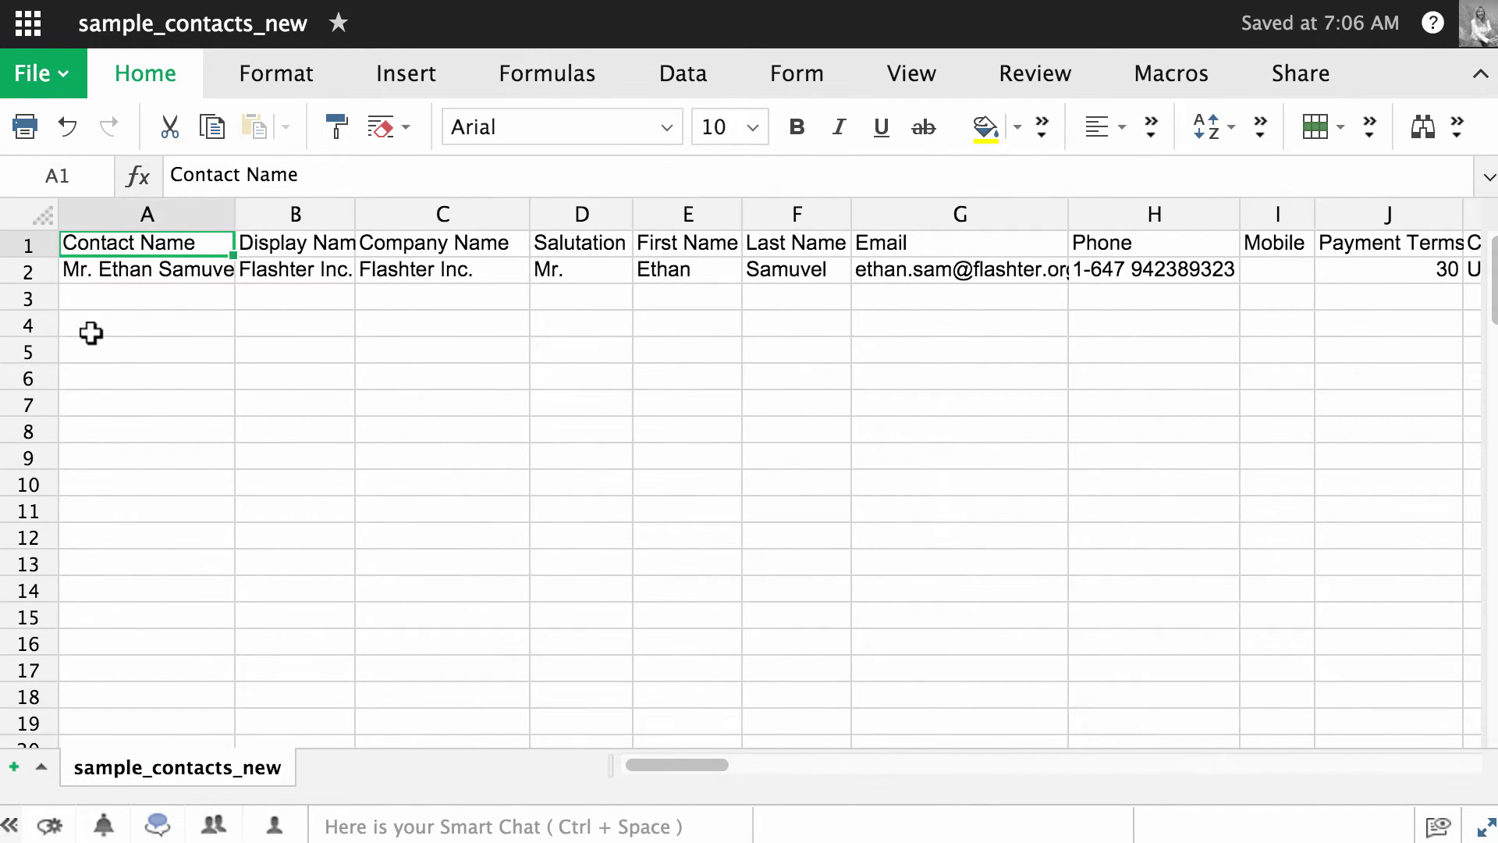
{"action": "left_click_drag", "start_coordinate": [67, 268], "coordinate": [1493, 741]}
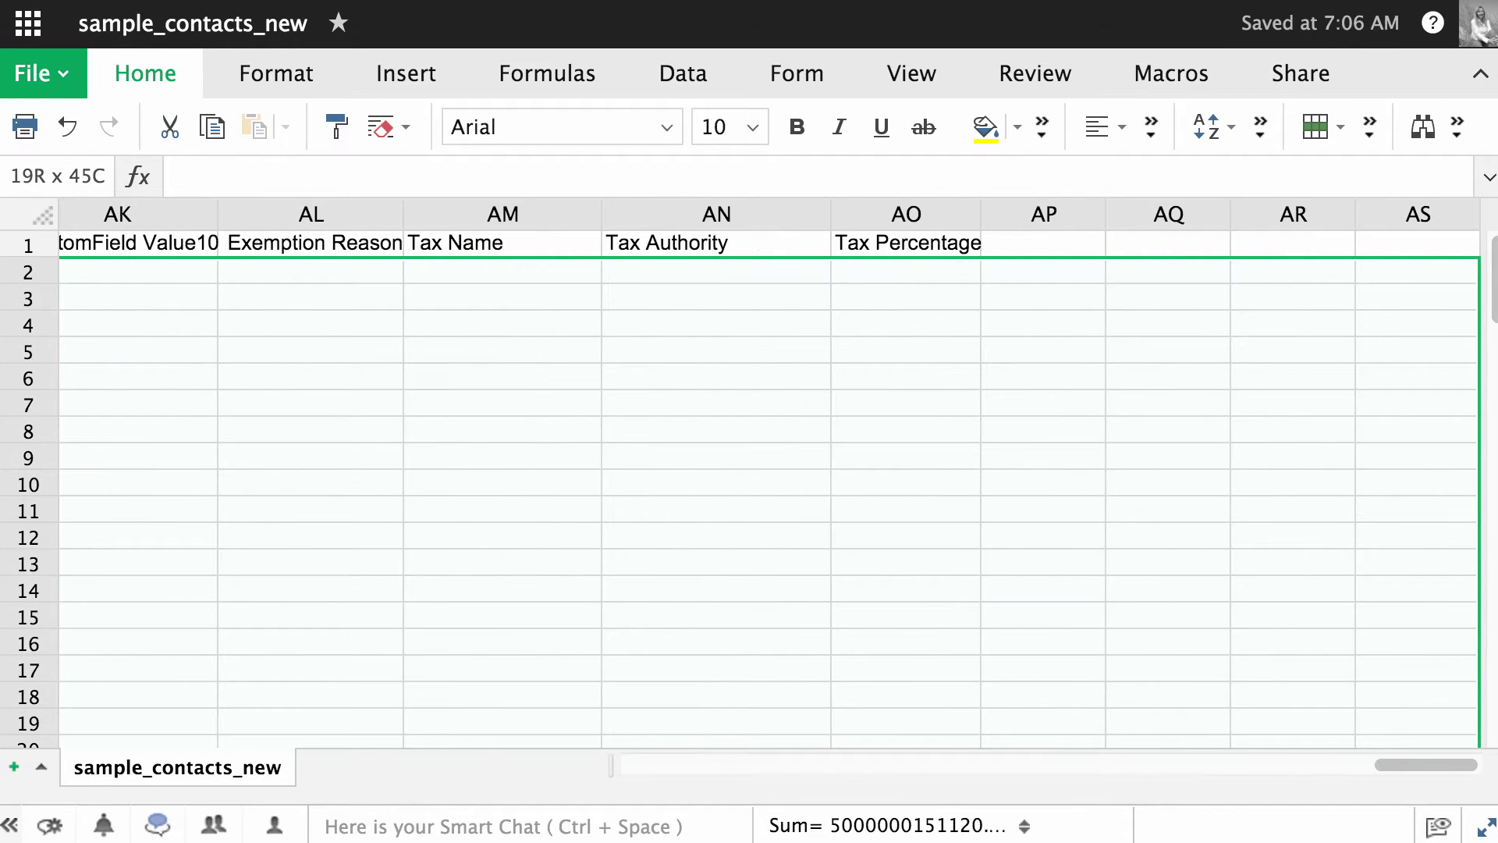
{"action": "left_click", "coordinate": [916, 612]}
{"action": "scroll", "coordinate": [527, 508], "scroll_direction": "left", "scroll_amount": 15}
{"action": "scroll", "coordinate": [527, 509], "scroll_direction": "left", "scroll_amount": 5}
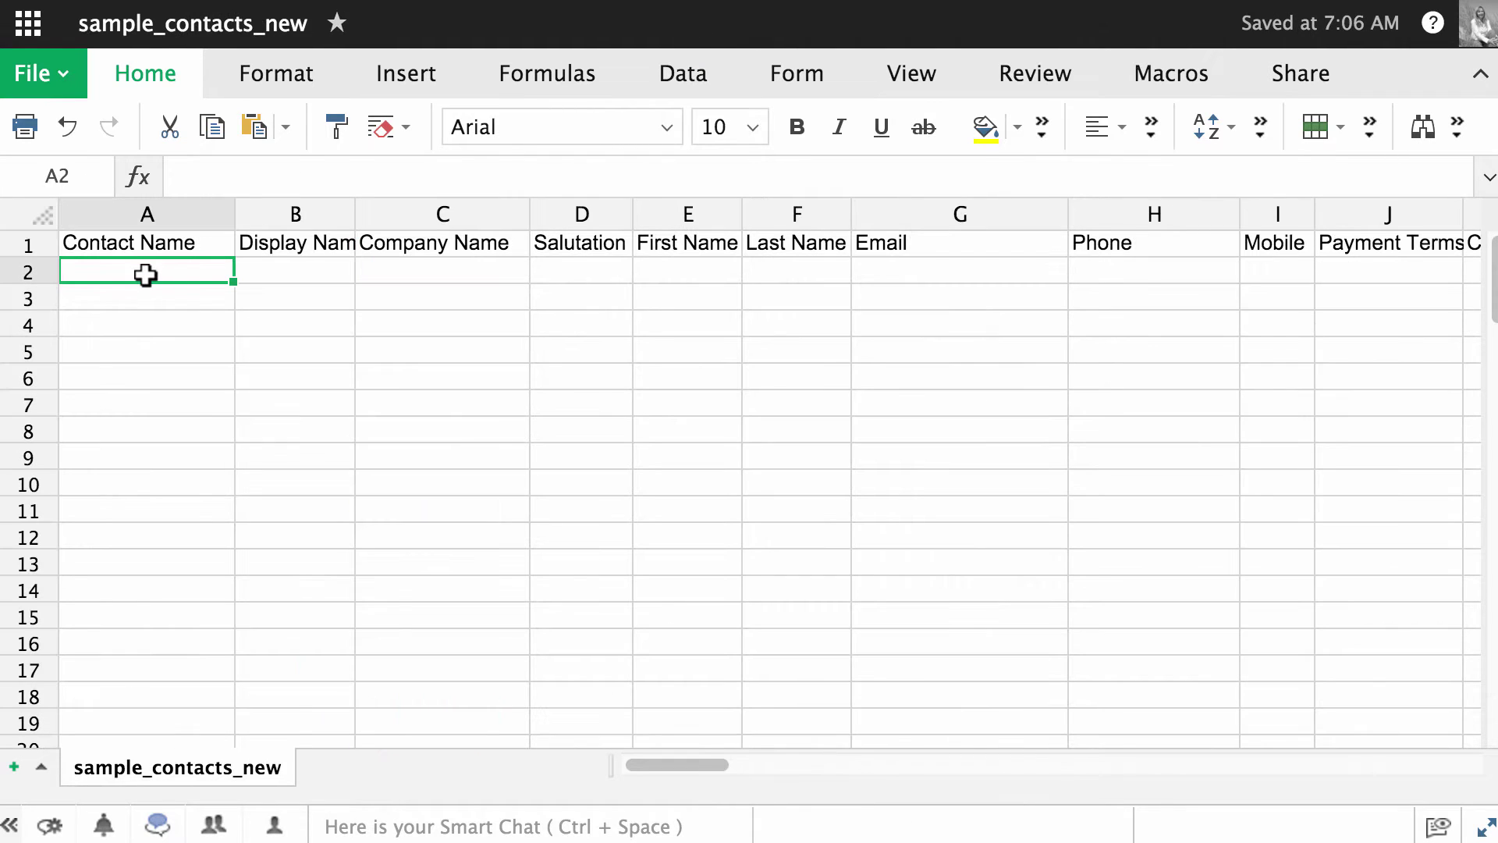
- Paste the contact names into column A and the copied Display Name column into column B
{"action": "key", "text": "ctrl+v"}
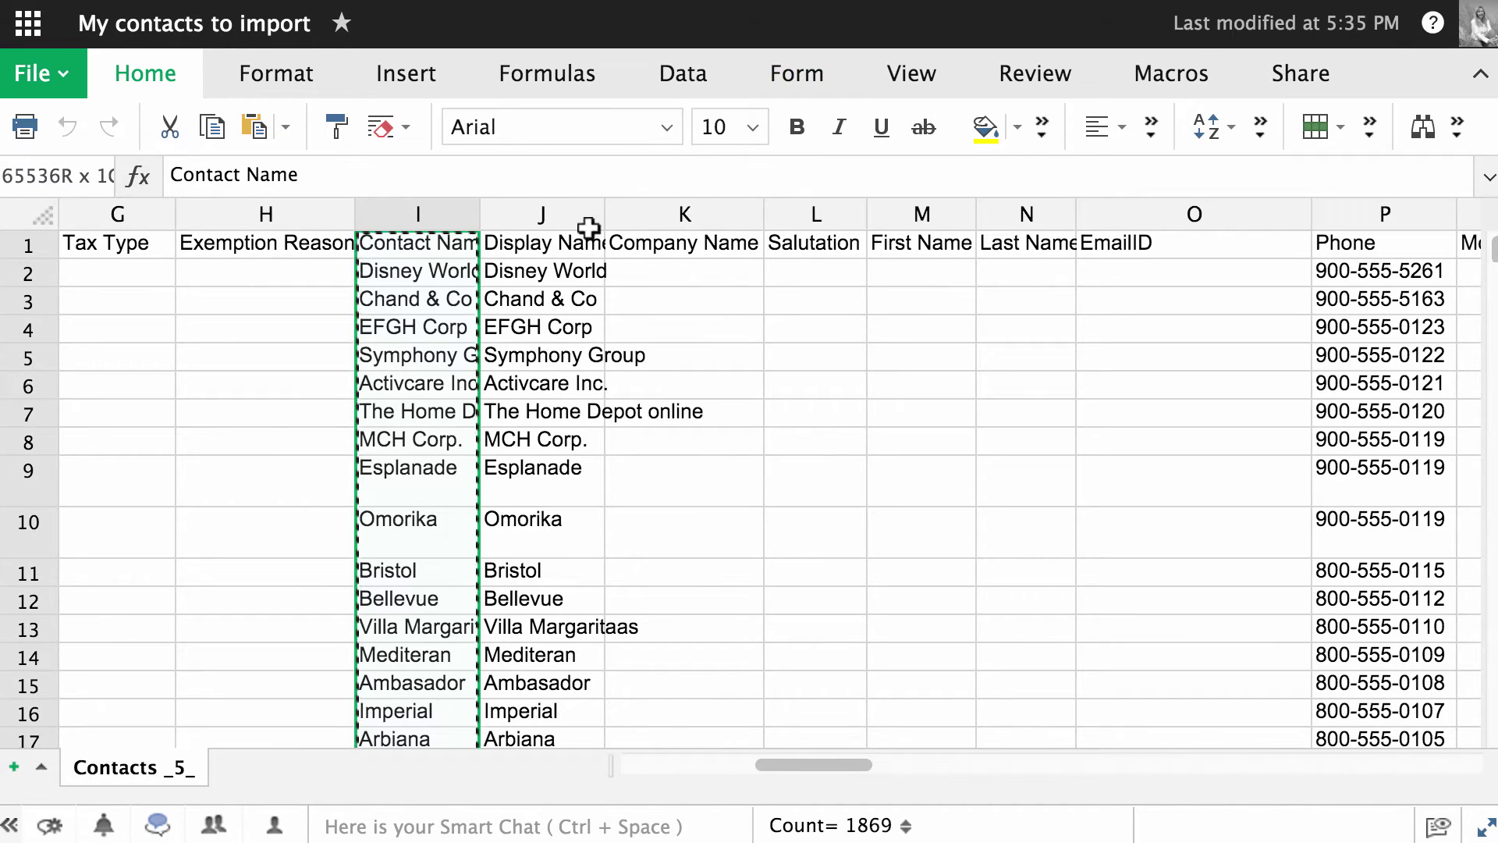
{"action": "left_click", "coordinate": [559, 216]}
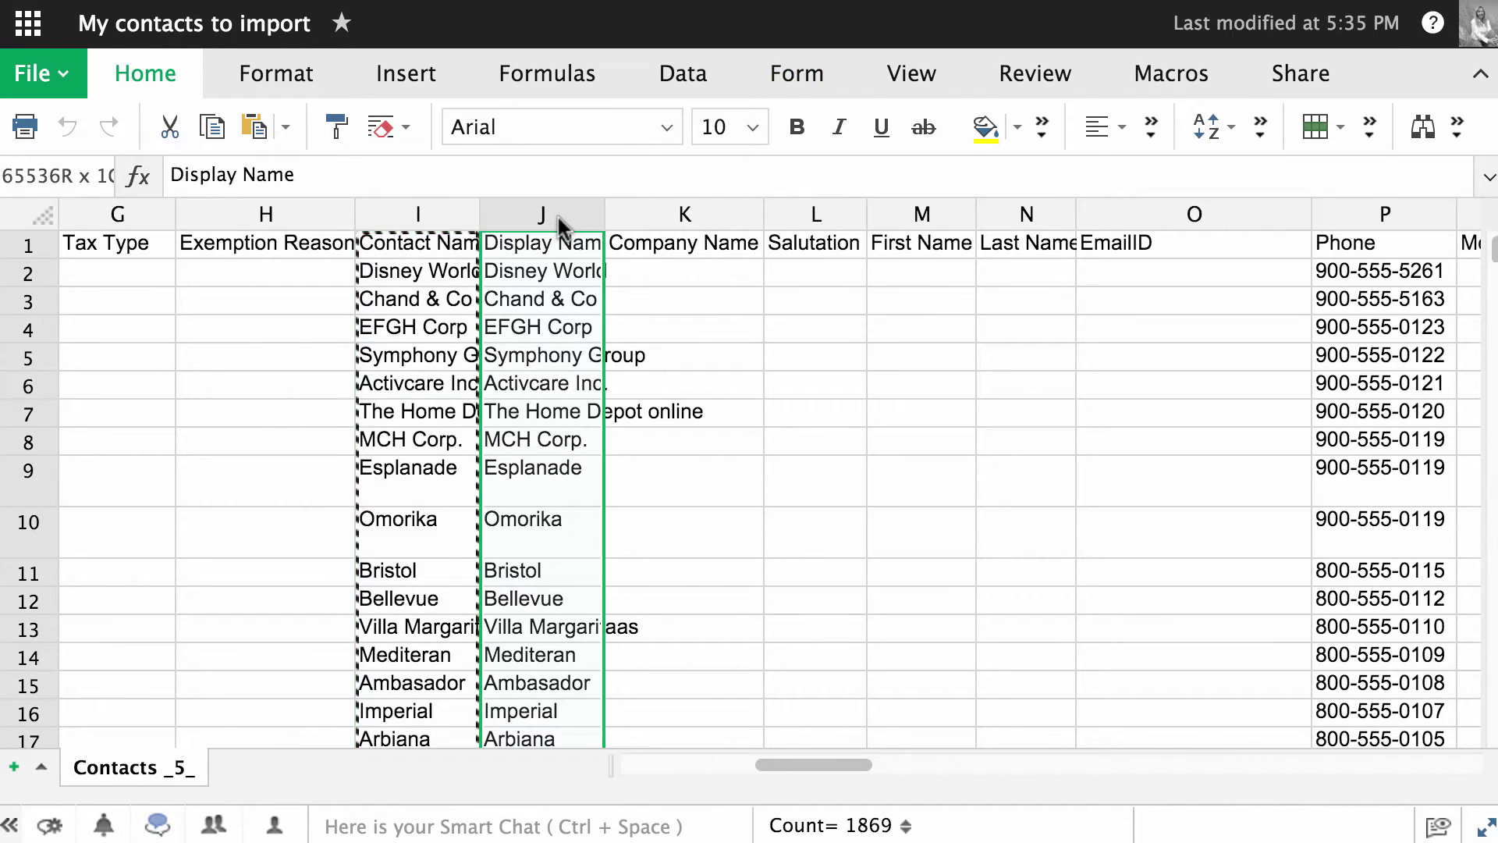
{"action": "key", "text": "ctrl+c"}
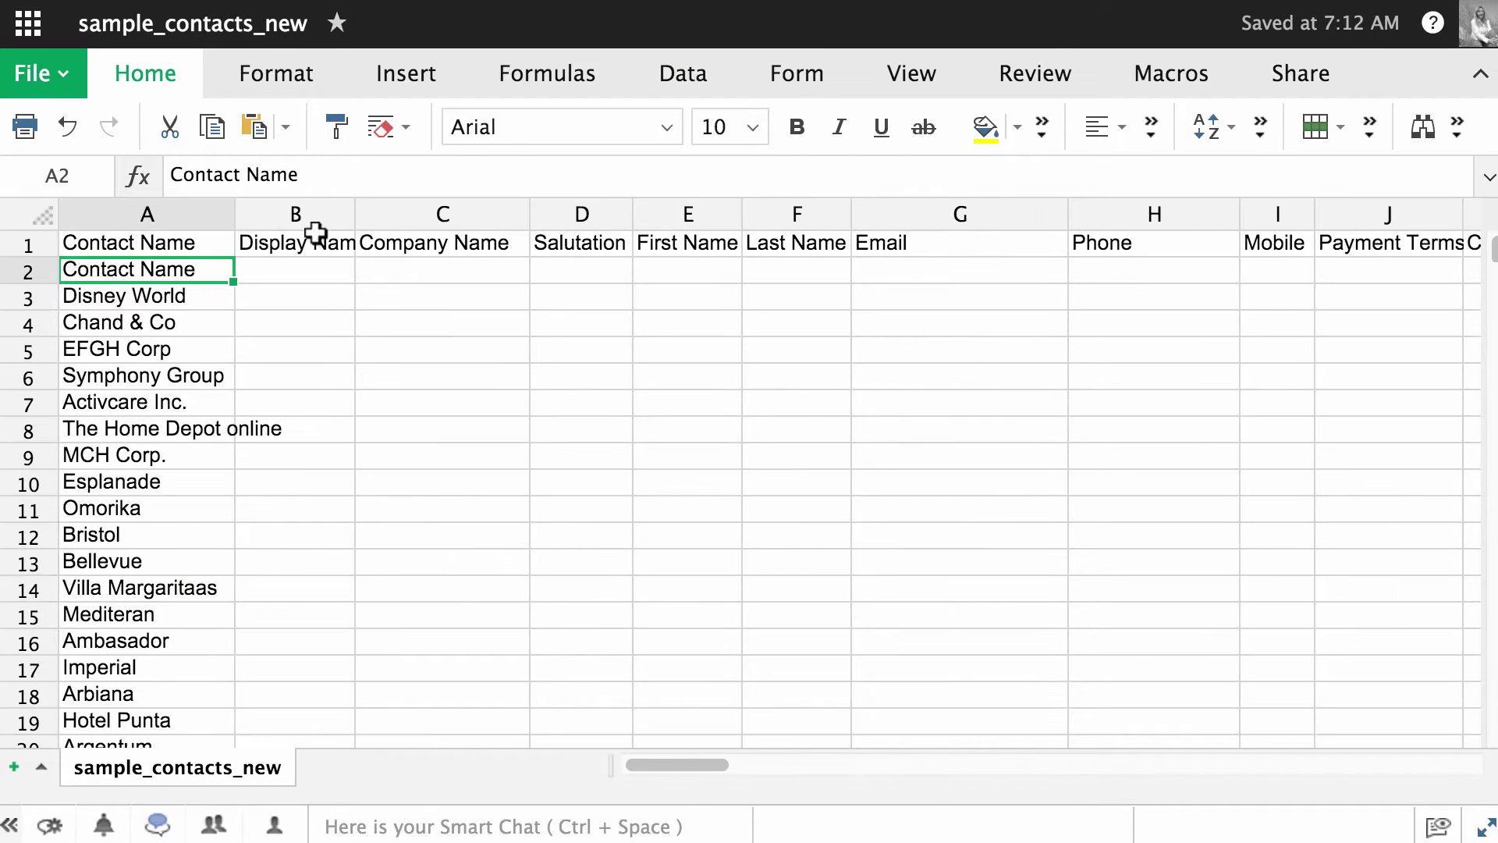
{"action": "left_click", "coordinate": [287, 245]}
{"action": "key", "text": "ctrl+v"}
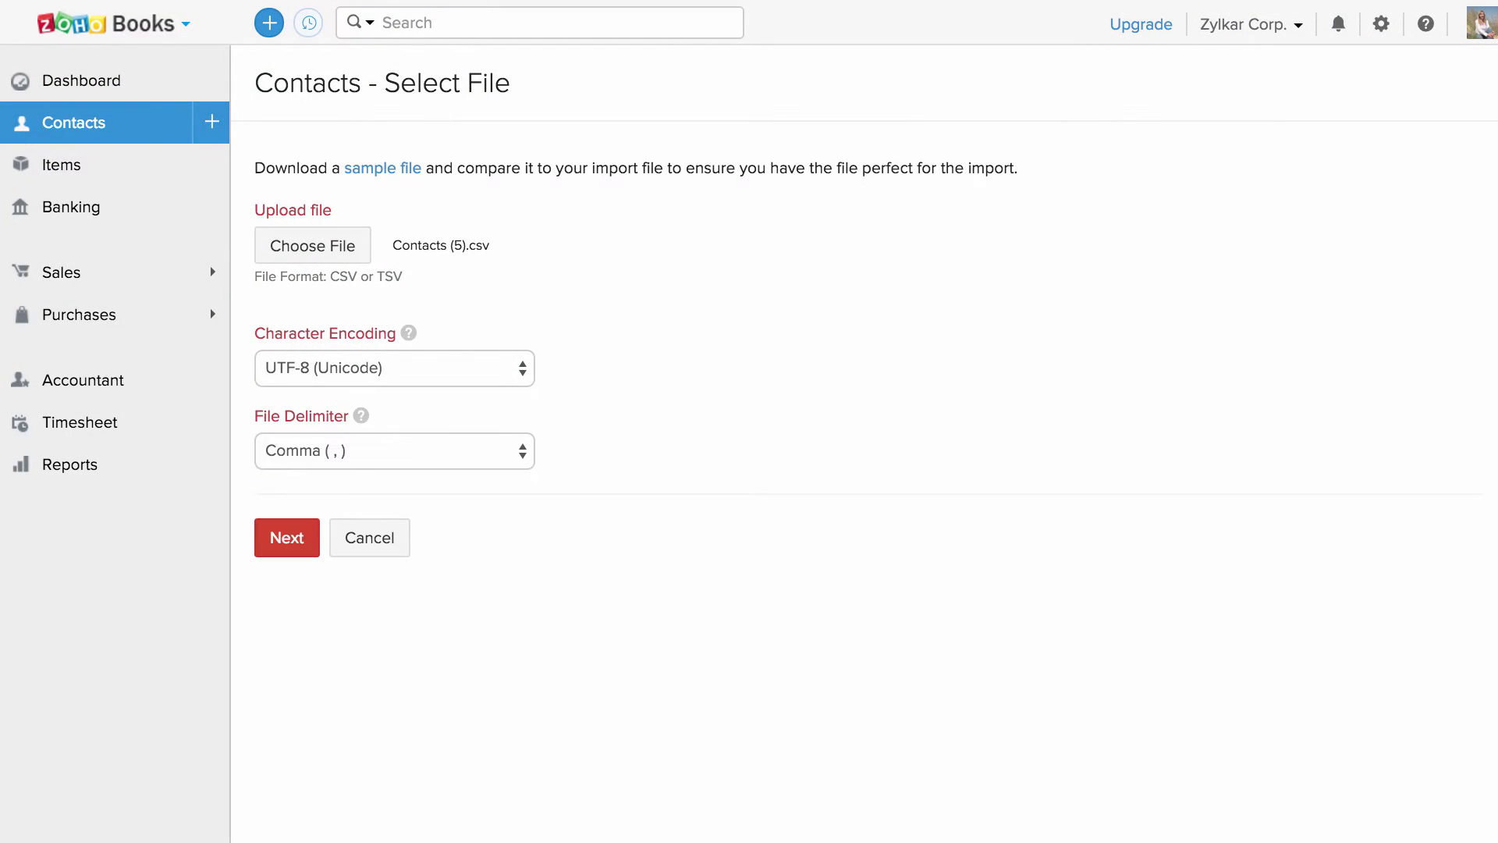
- Upload Contacts (5).csv, keep Shipping Code mapped to its own column, and accept the mapping
{"action": "left_click", "coordinate": [295, 544]}
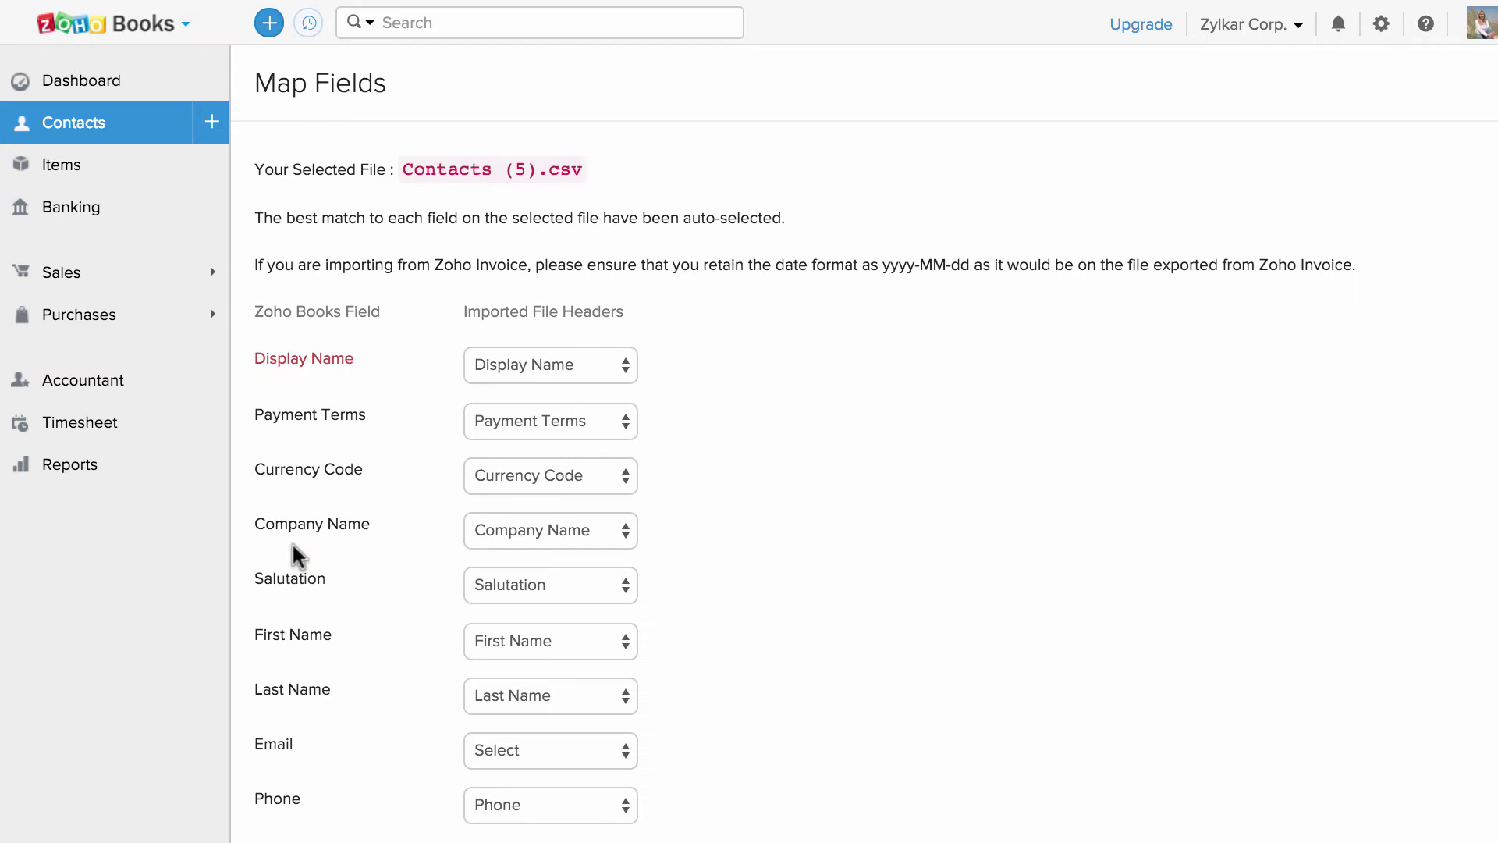
{"action": "scroll", "coordinate": [727, 565], "scroll_direction": "down", "scroll_amount": 15}
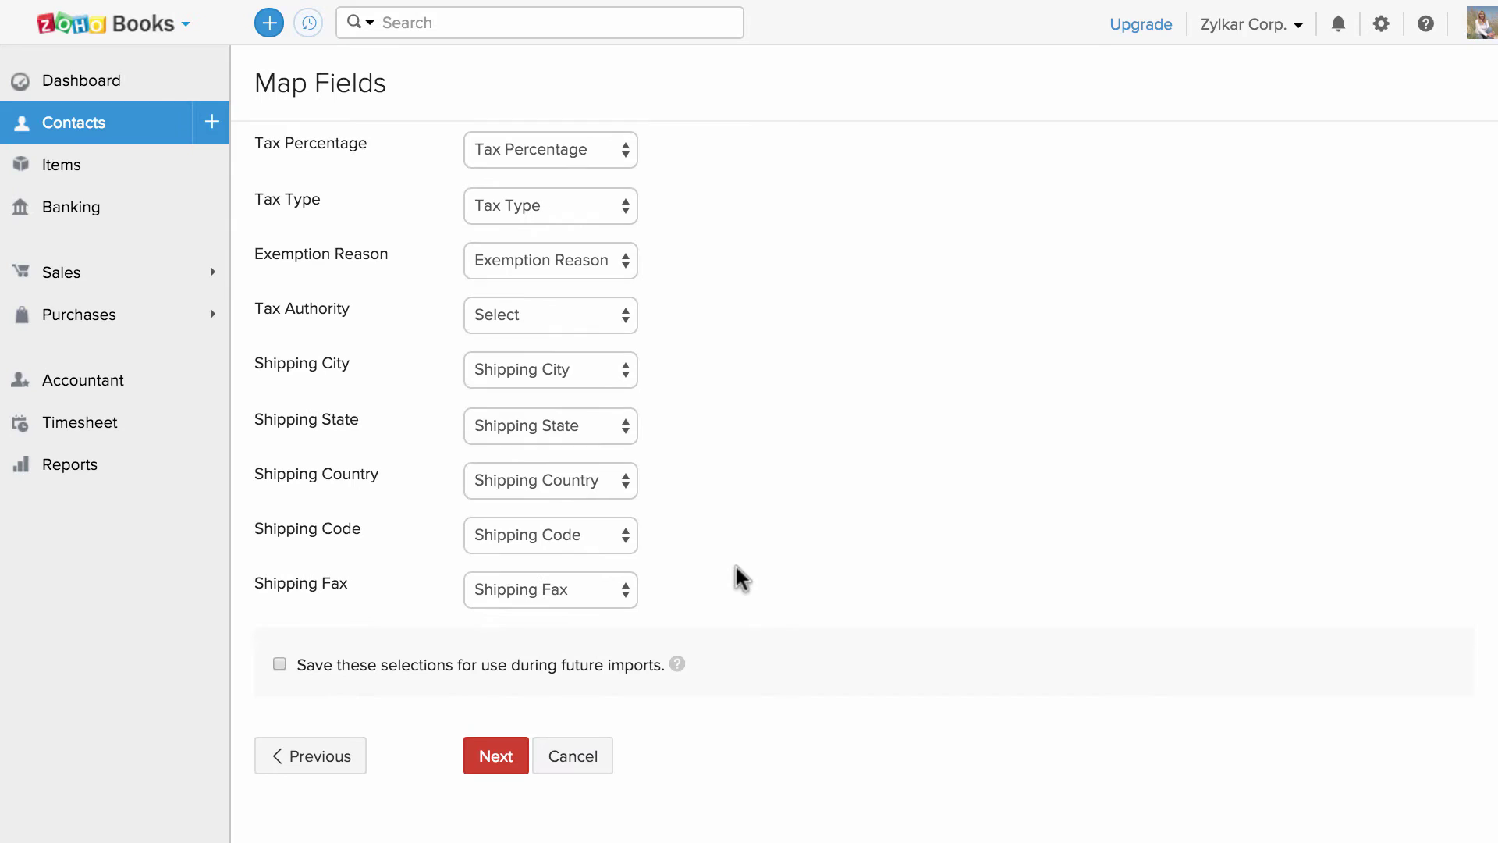
{"action": "left_click", "coordinate": [556, 547]}
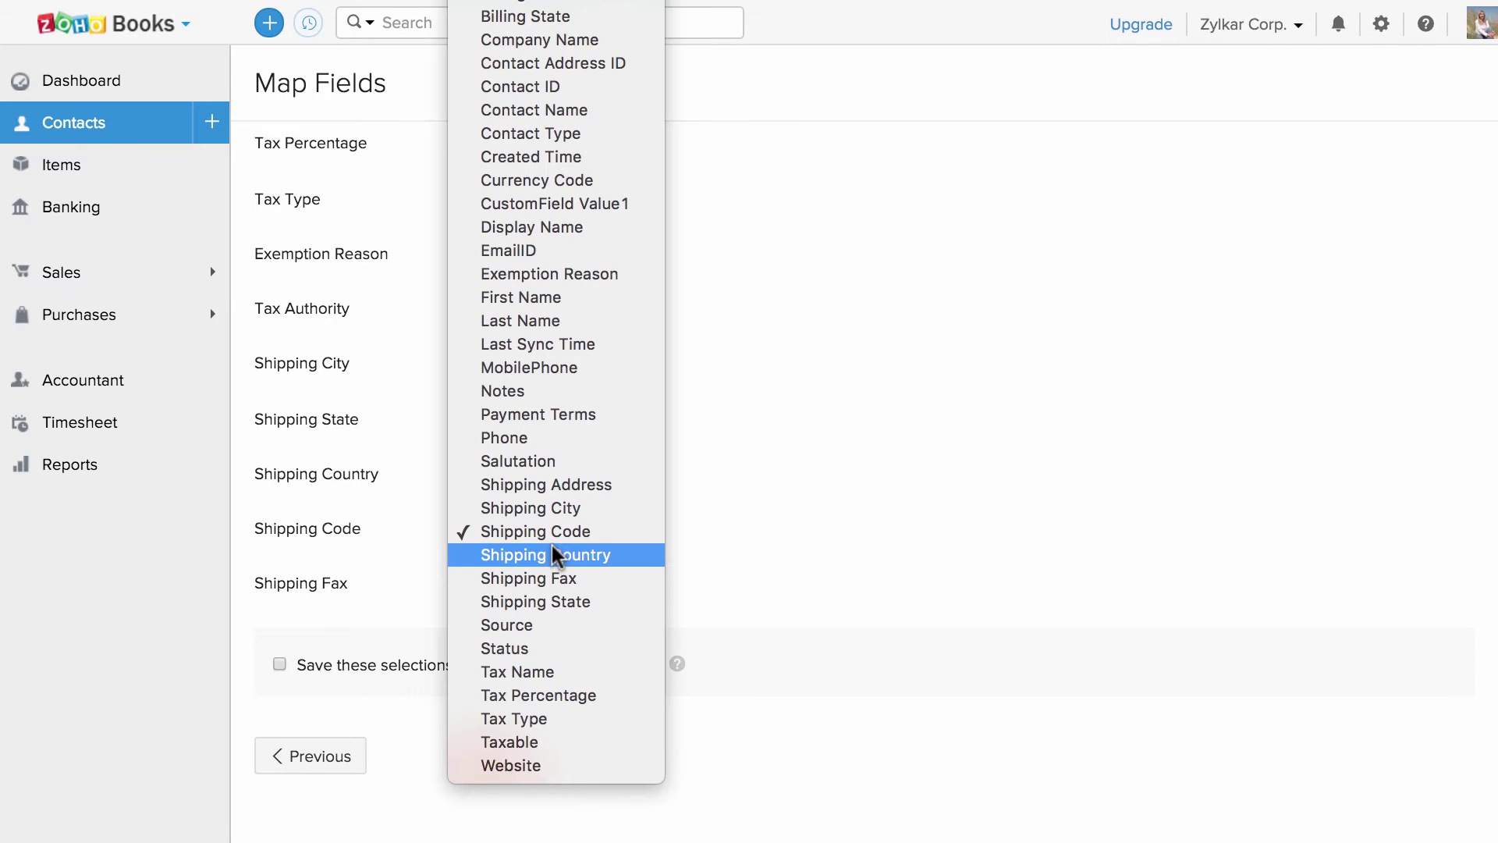
{"action": "left_click", "coordinate": [560, 535]}
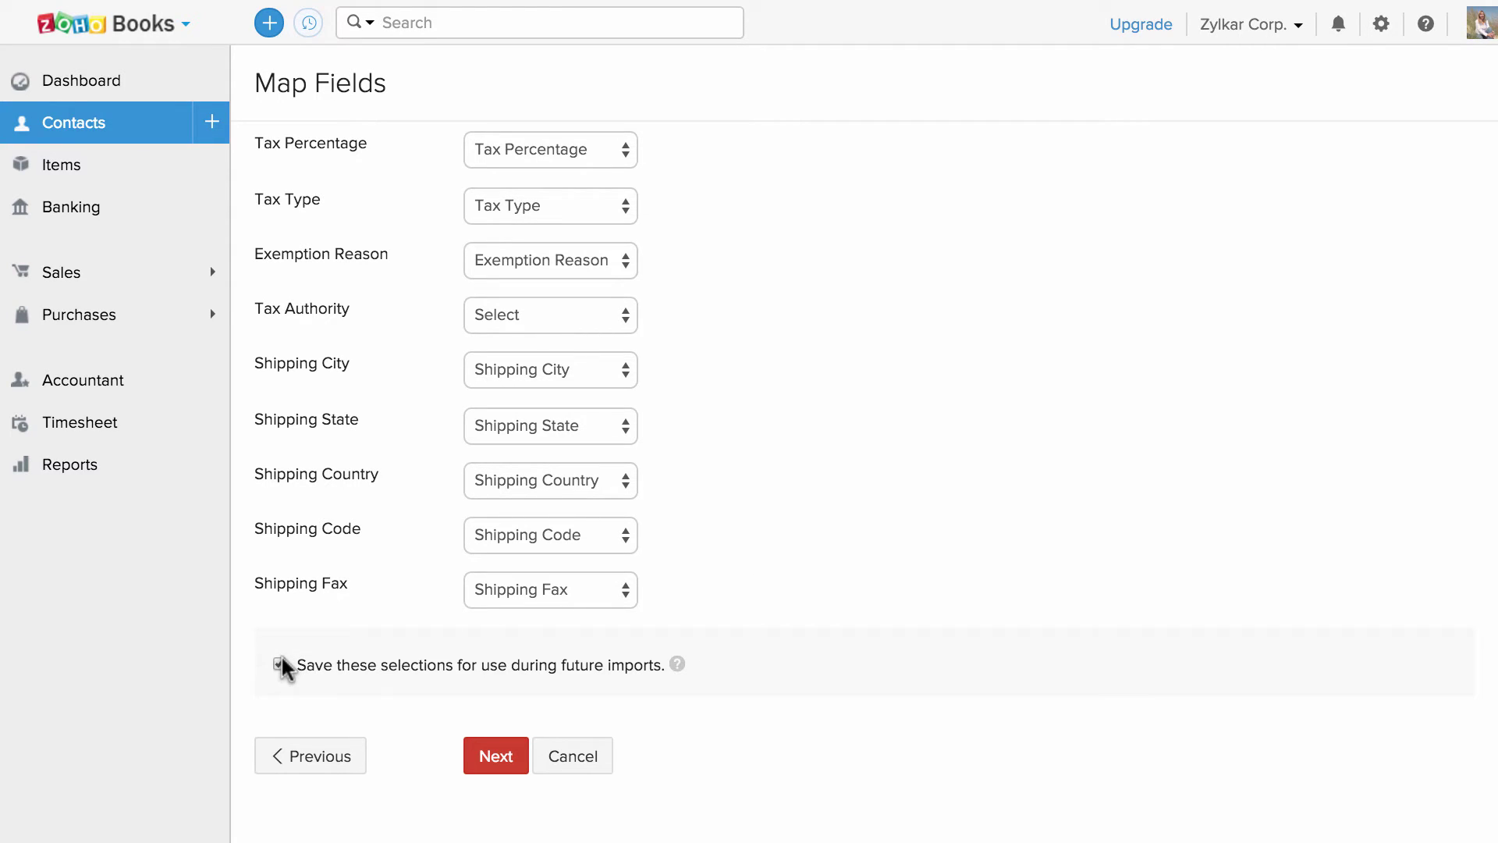
{"action": "left_click", "coordinate": [490, 755]}
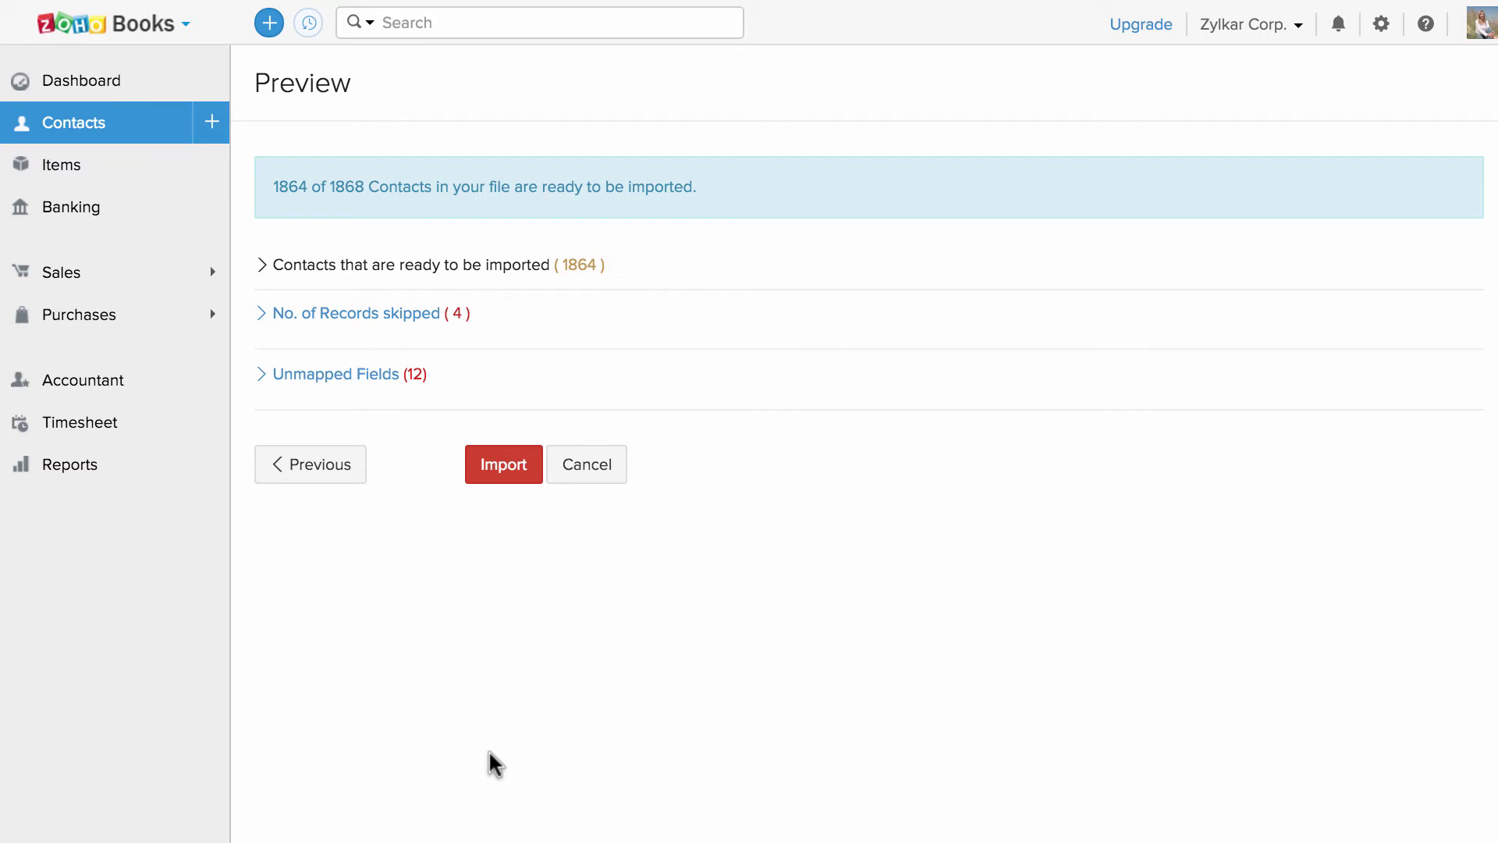
- Review the four skipped records, then import the 1864 ready contacts
{"action": "left_click", "coordinate": [429, 316]}
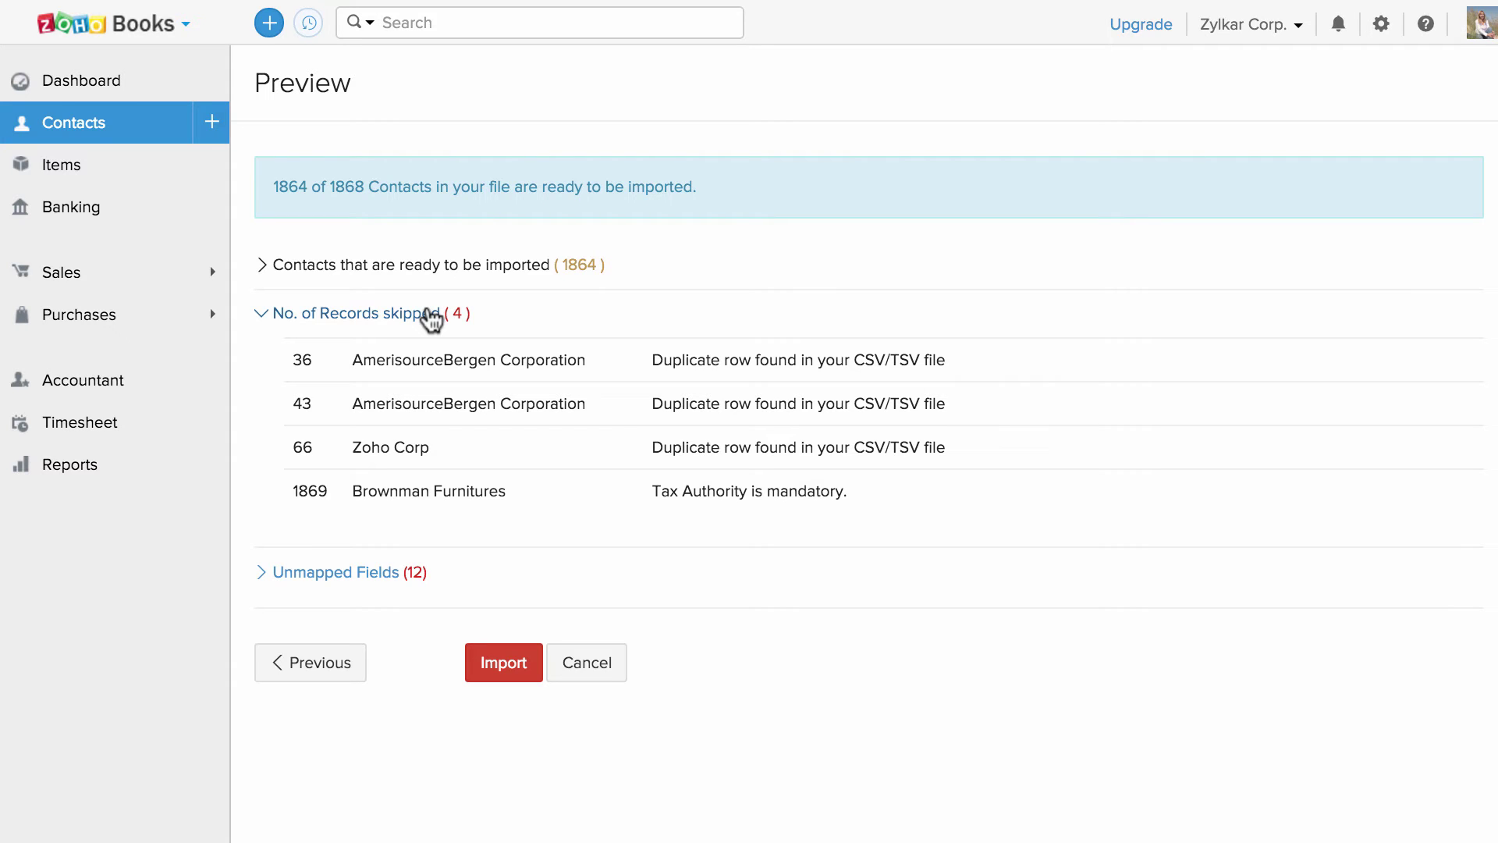
{"action": "left_click", "coordinate": [430, 313]}
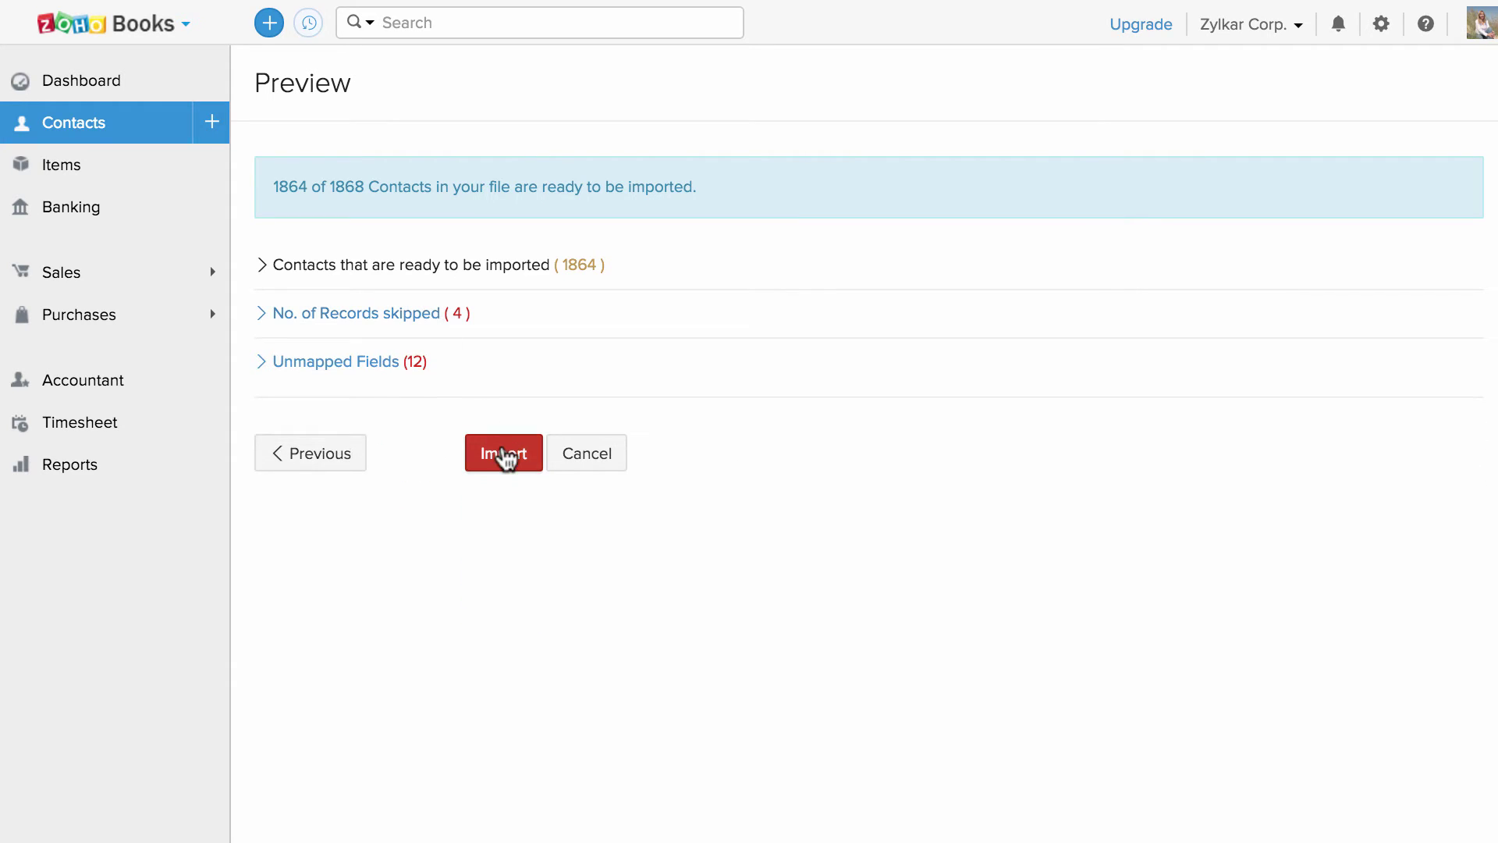
{"action": "left_click", "coordinate": [504, 454]}
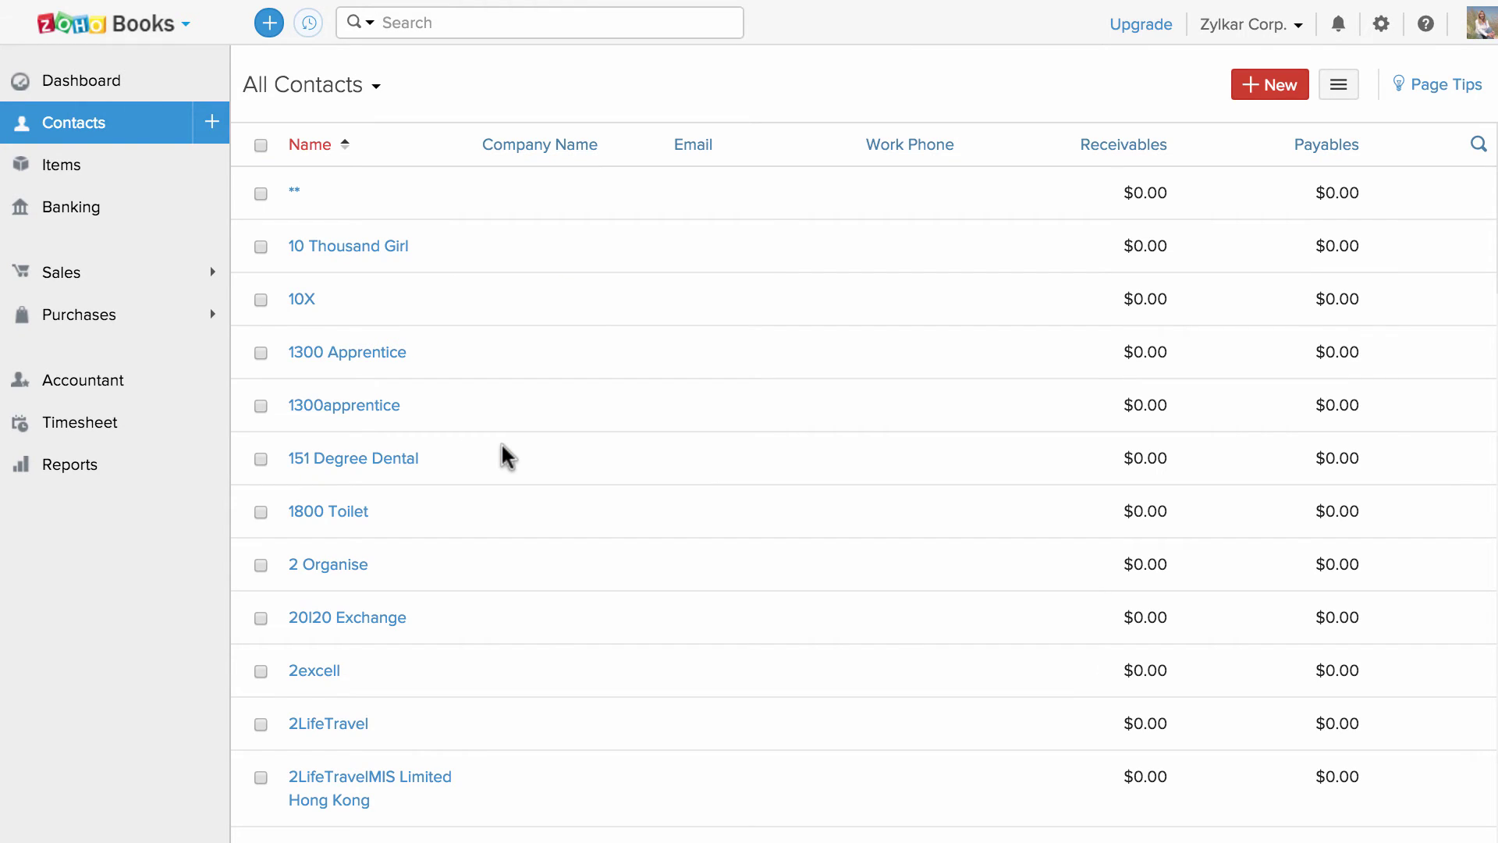
- Open the options menu of the All Contacts list
{"action": "left_click", "coordinate": [1339, 84]}
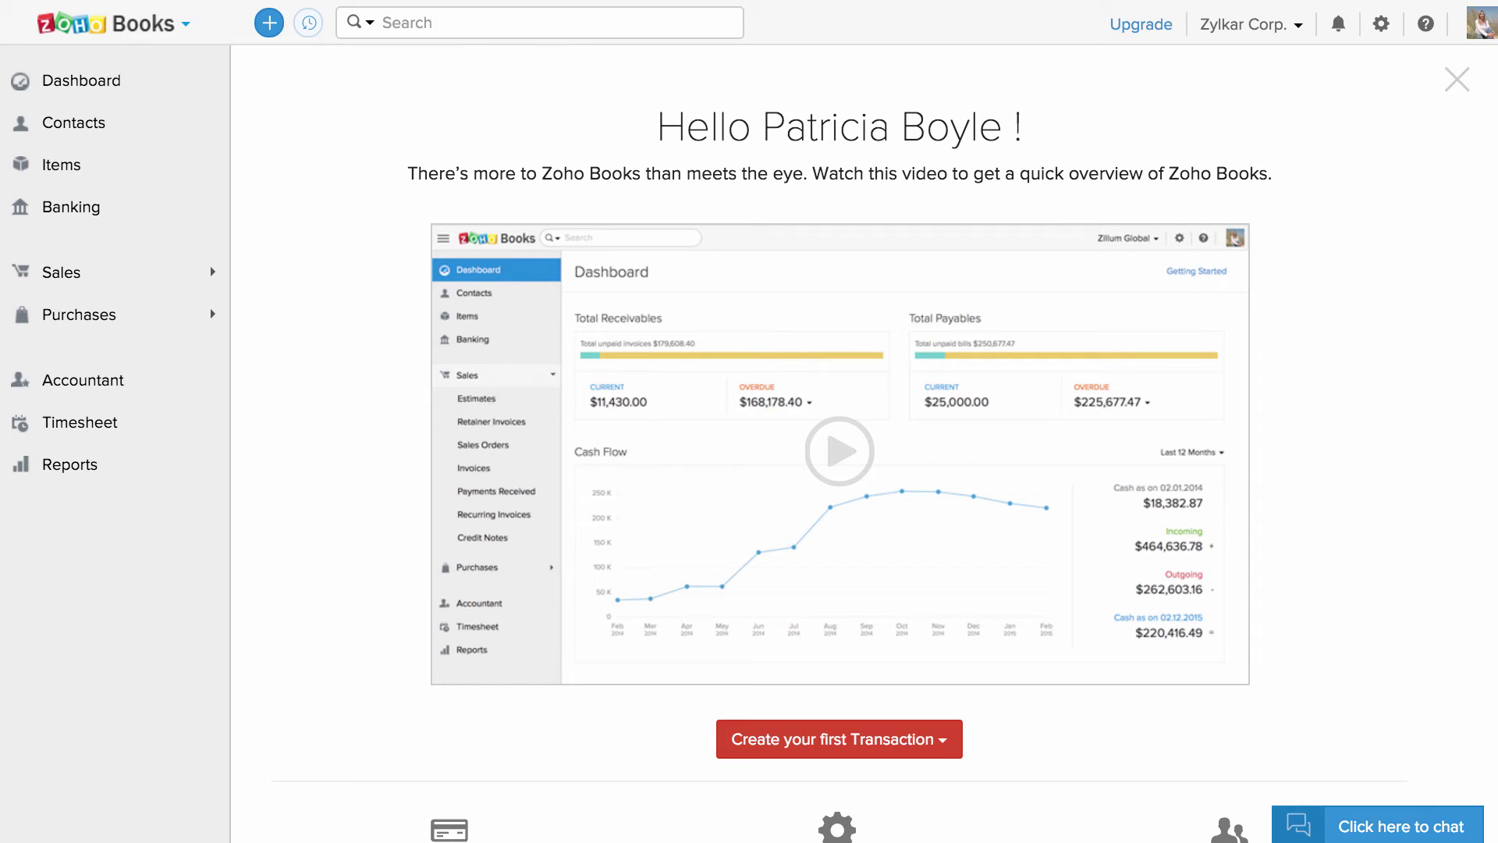
- Export the Items module as a CSV file from the All Items list
{"action": "left_click", "coordinate": [108, 166]}
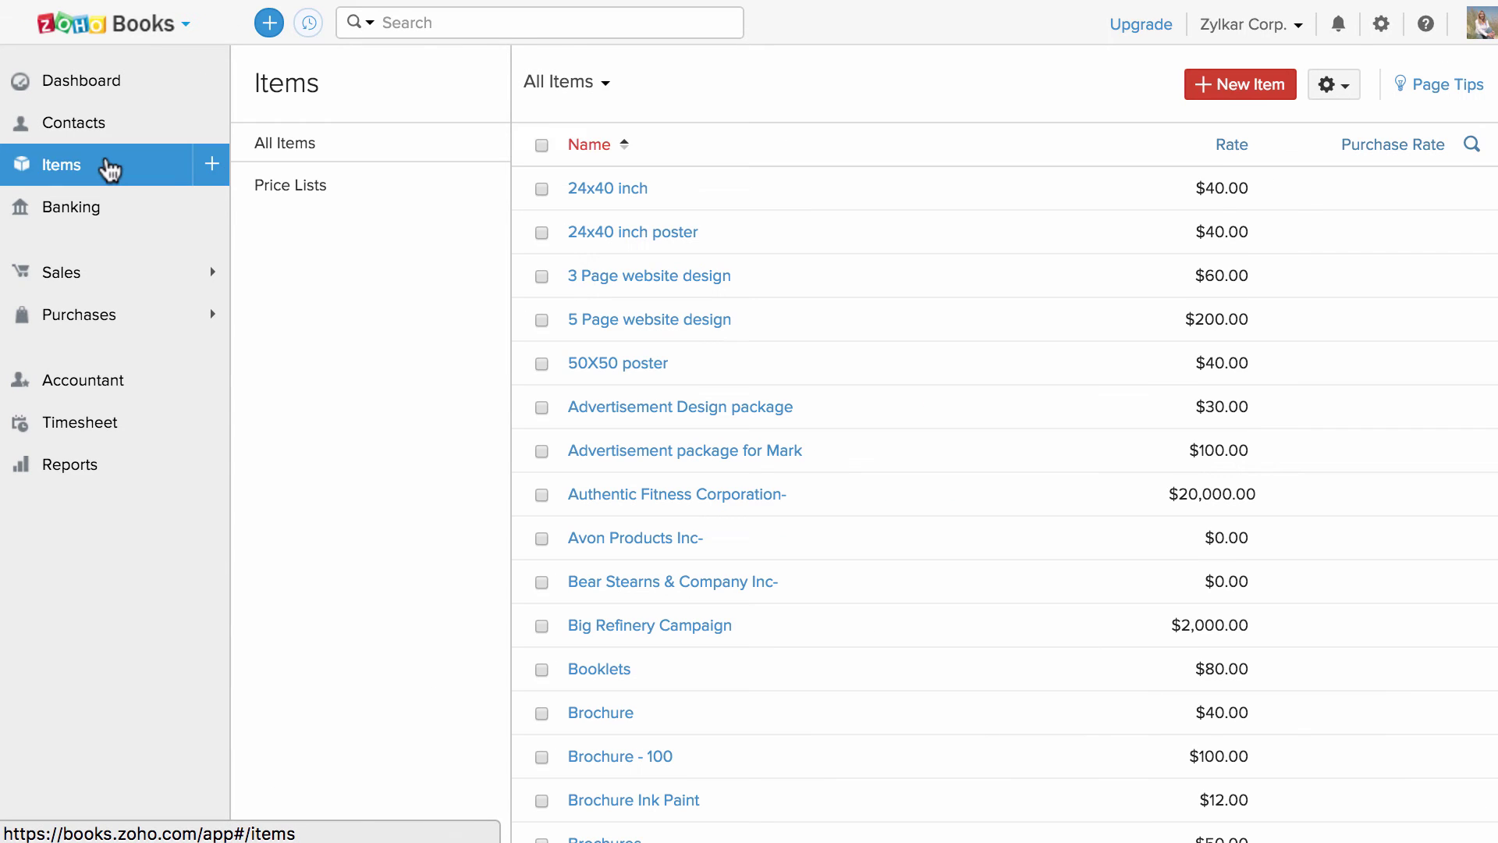
{"action": "left_click", "coordinate": [1349, 97]}
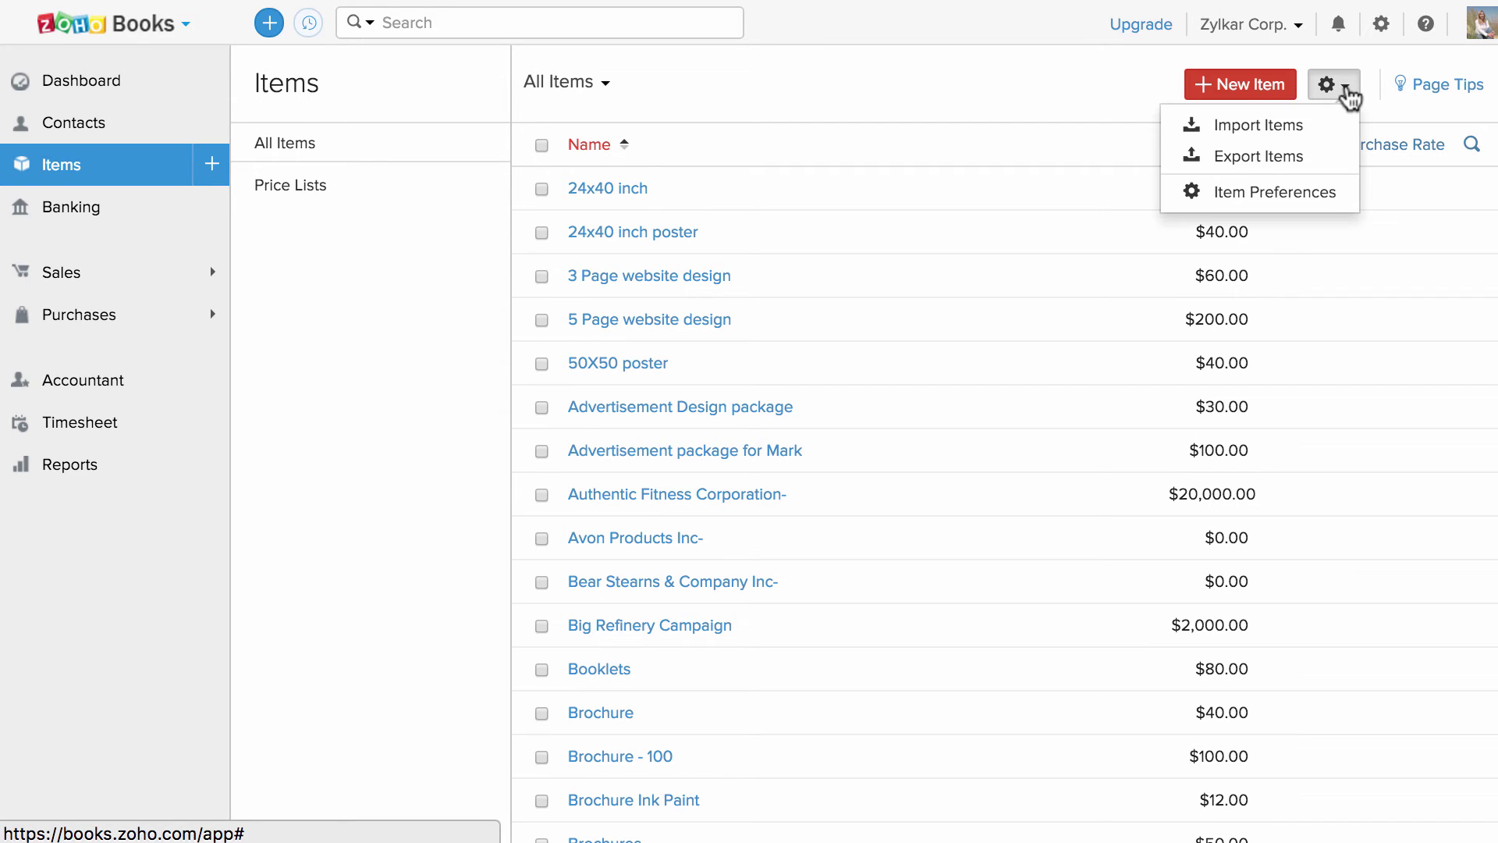
{"action": "left_click", "coordinate": [1330, 163]}
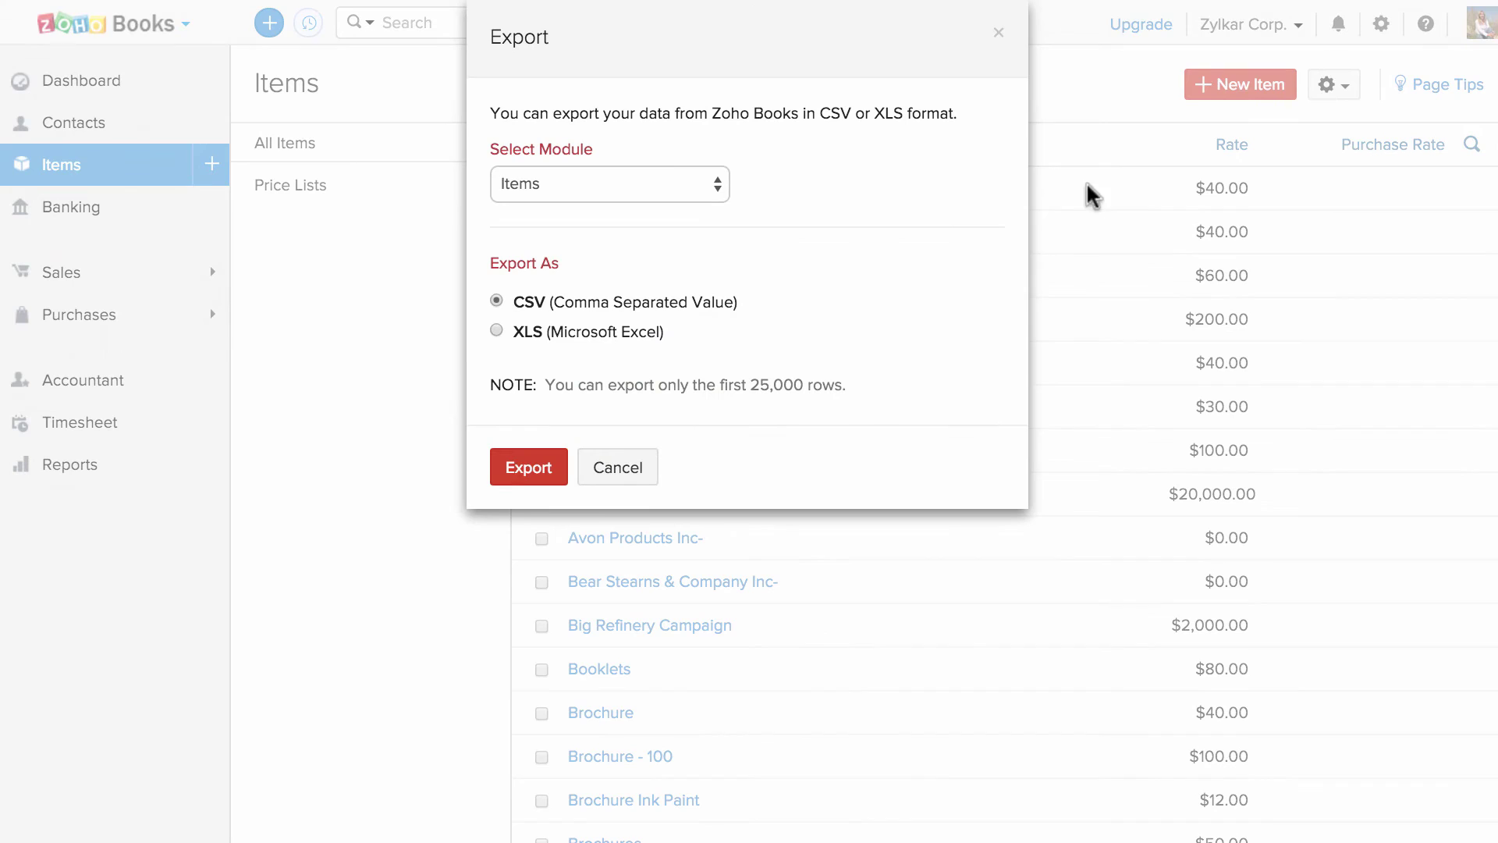
{"action": "left_click", "coordinate": [675, 184]}
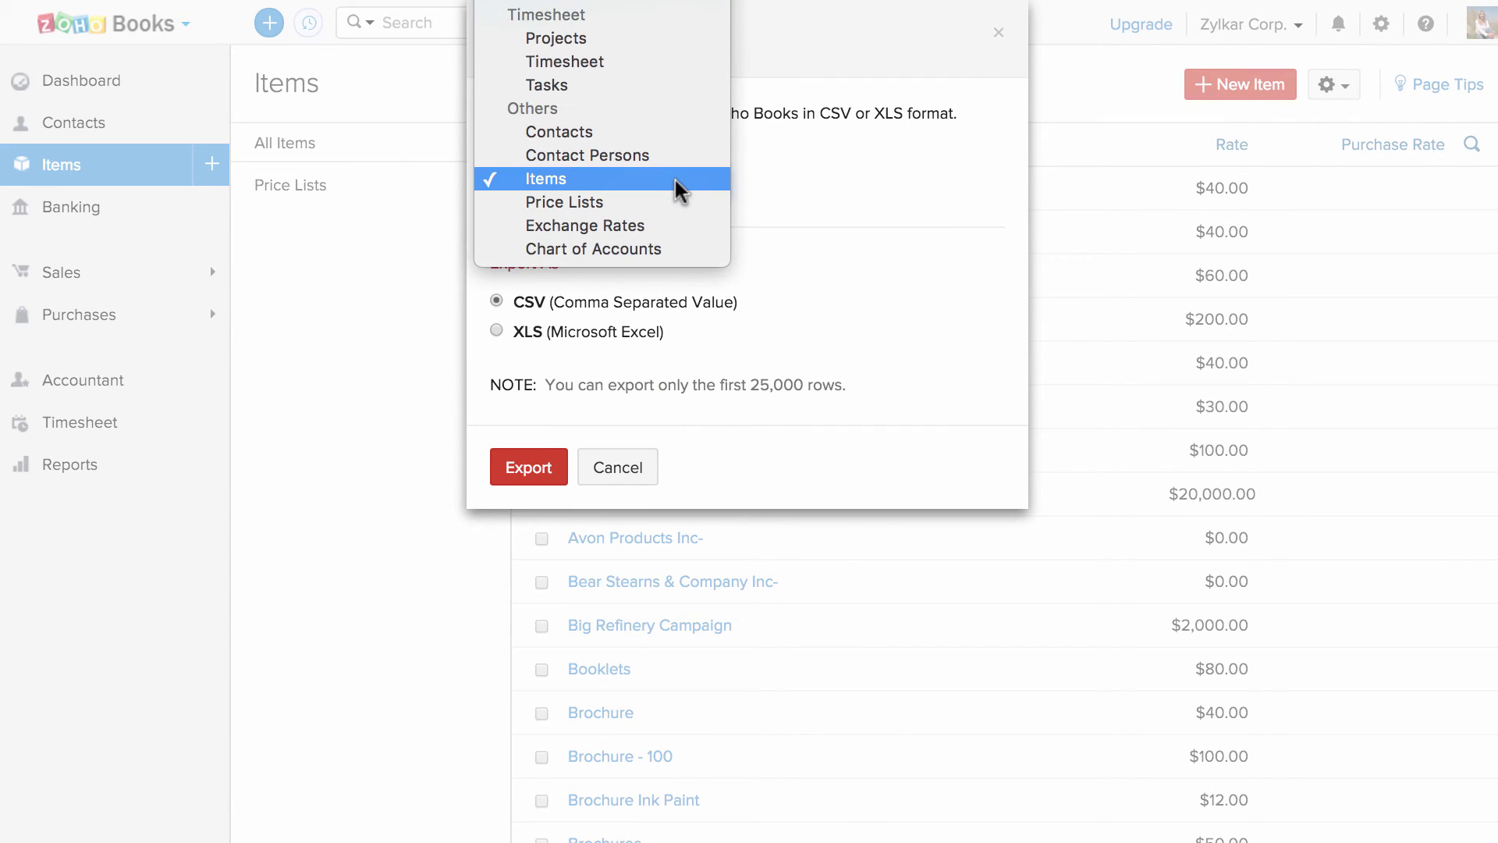
{"action": "left_click", "coordinate": [675, 179]}
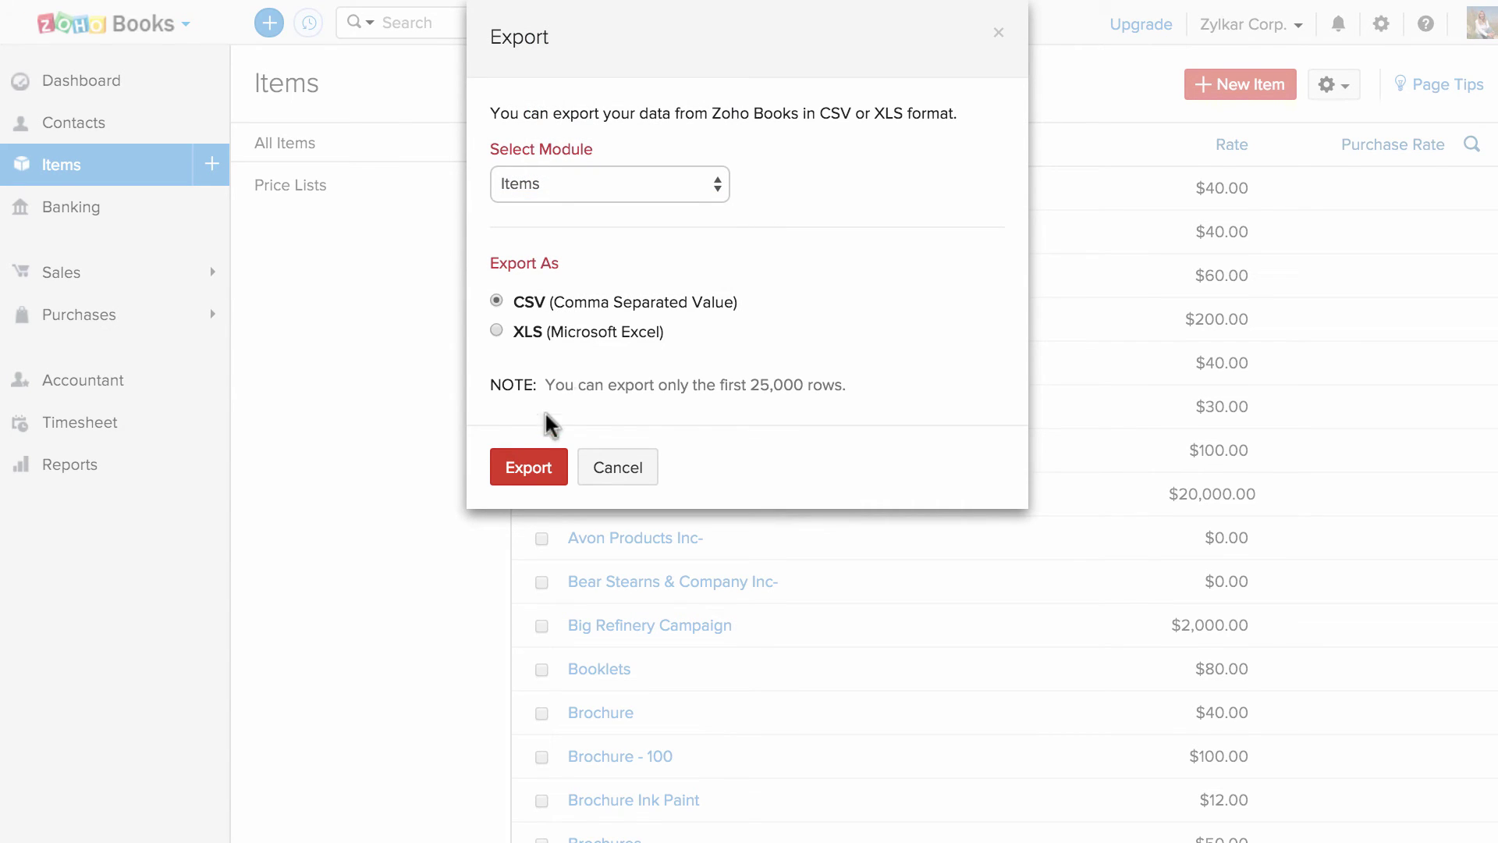
{"action": "left_click", "coordinate": [548, 476]}
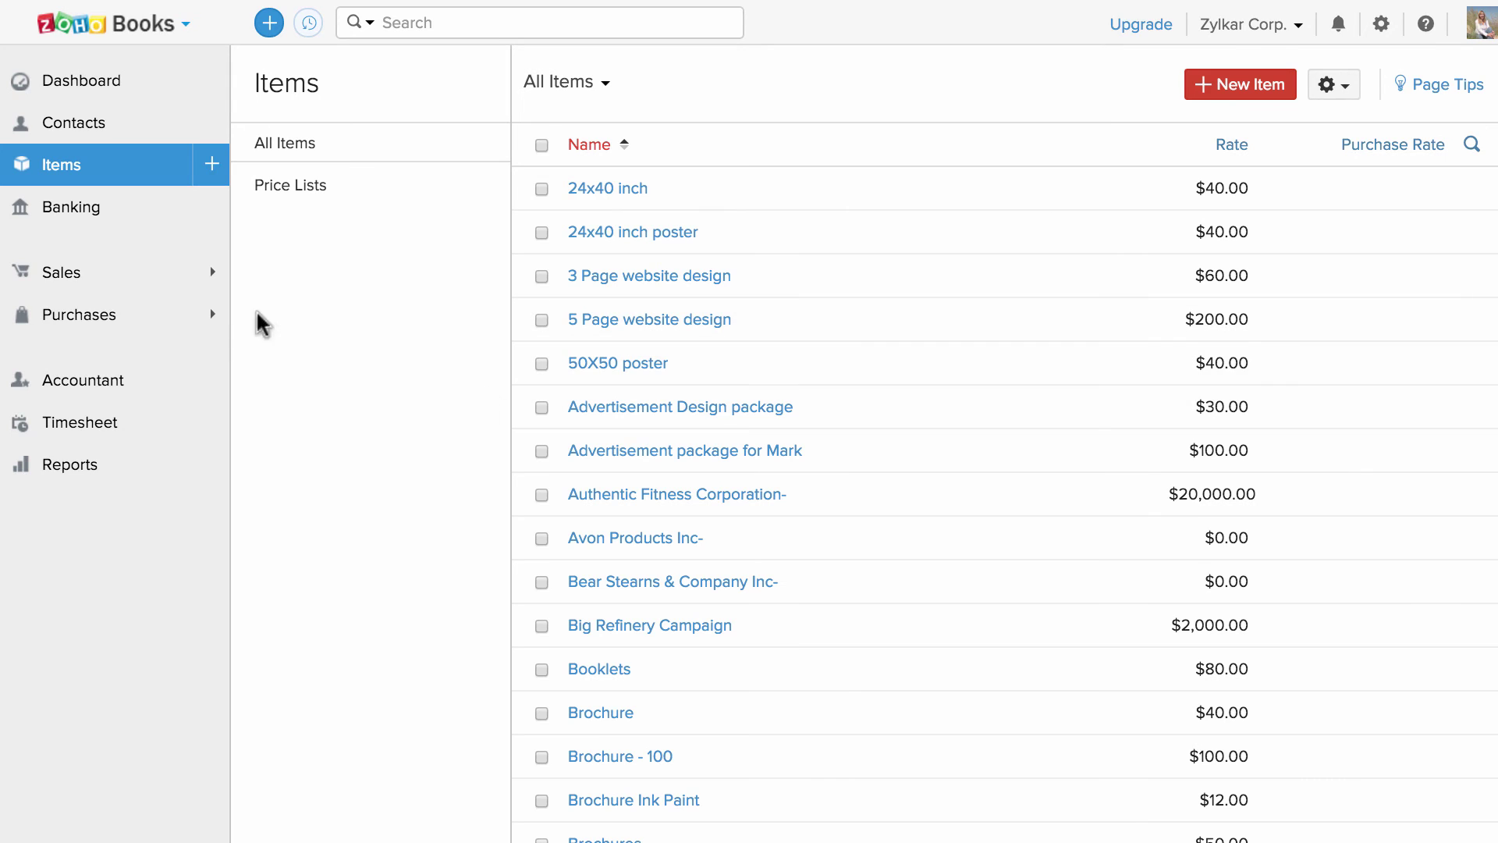
- Export invoices using a custom date range of 01 Jan 2016 to 08 Feb 2016
{"action": "left_click", "coordinate": [138, 286]}
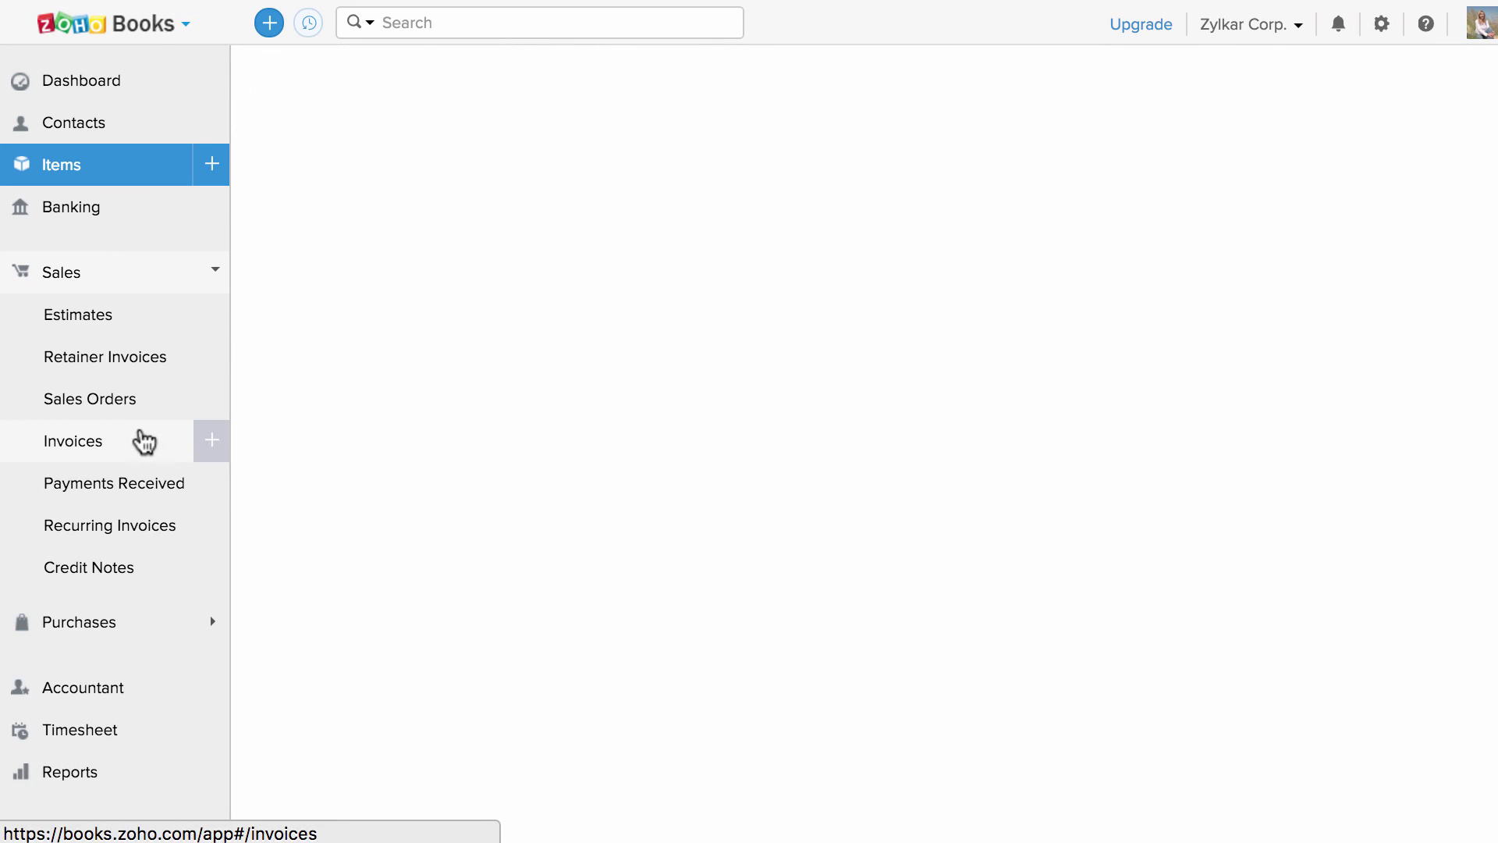
{"action": "left_click", "coordinate": [144, 442]}
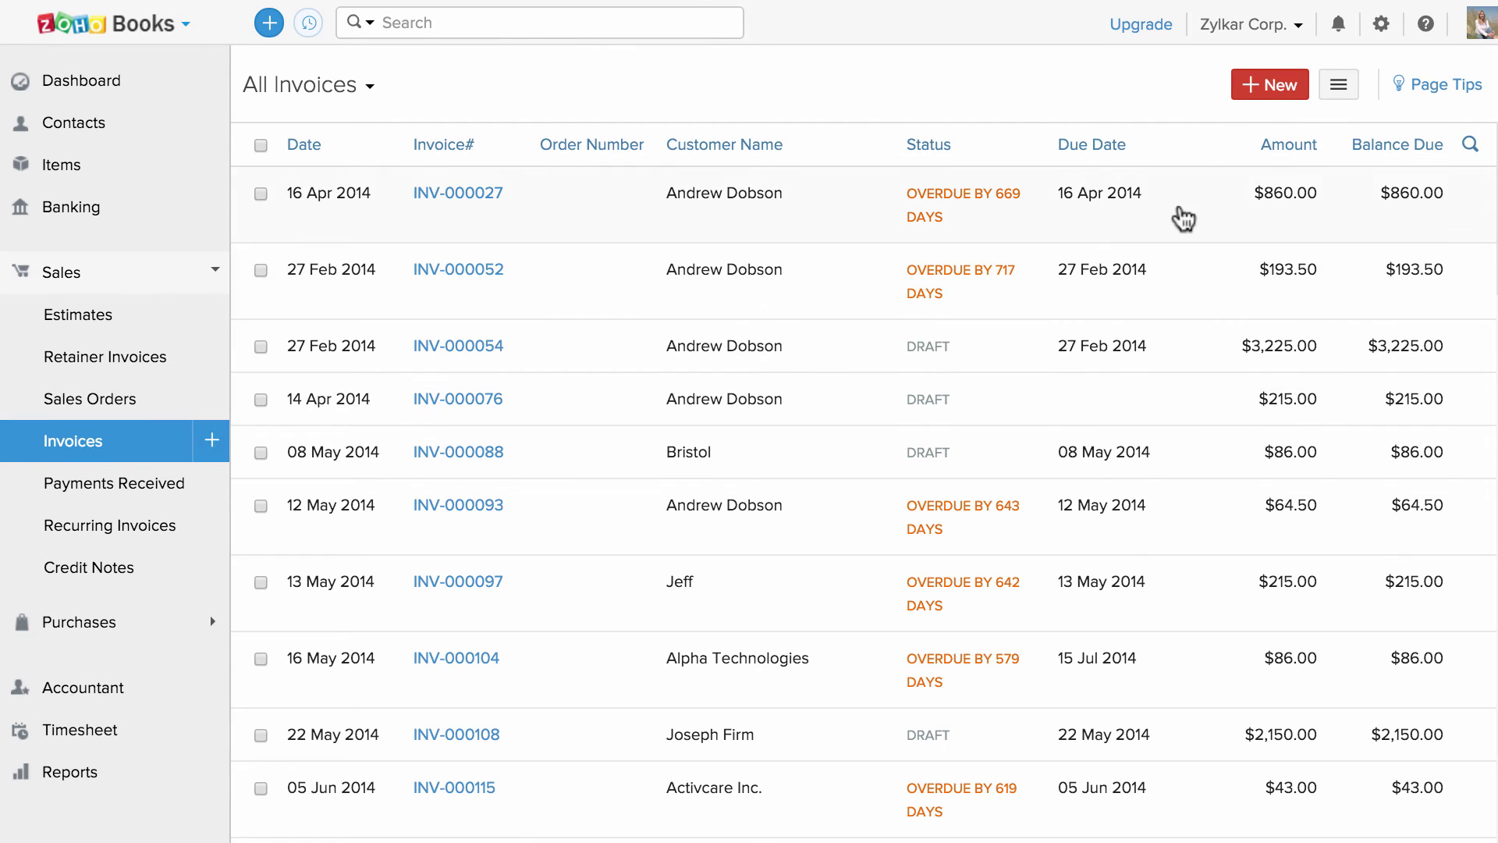
{"action": "left_click", "coordinate": [1342, 88]}
{"action": "left_click", "coordinate": [1307, 497]}
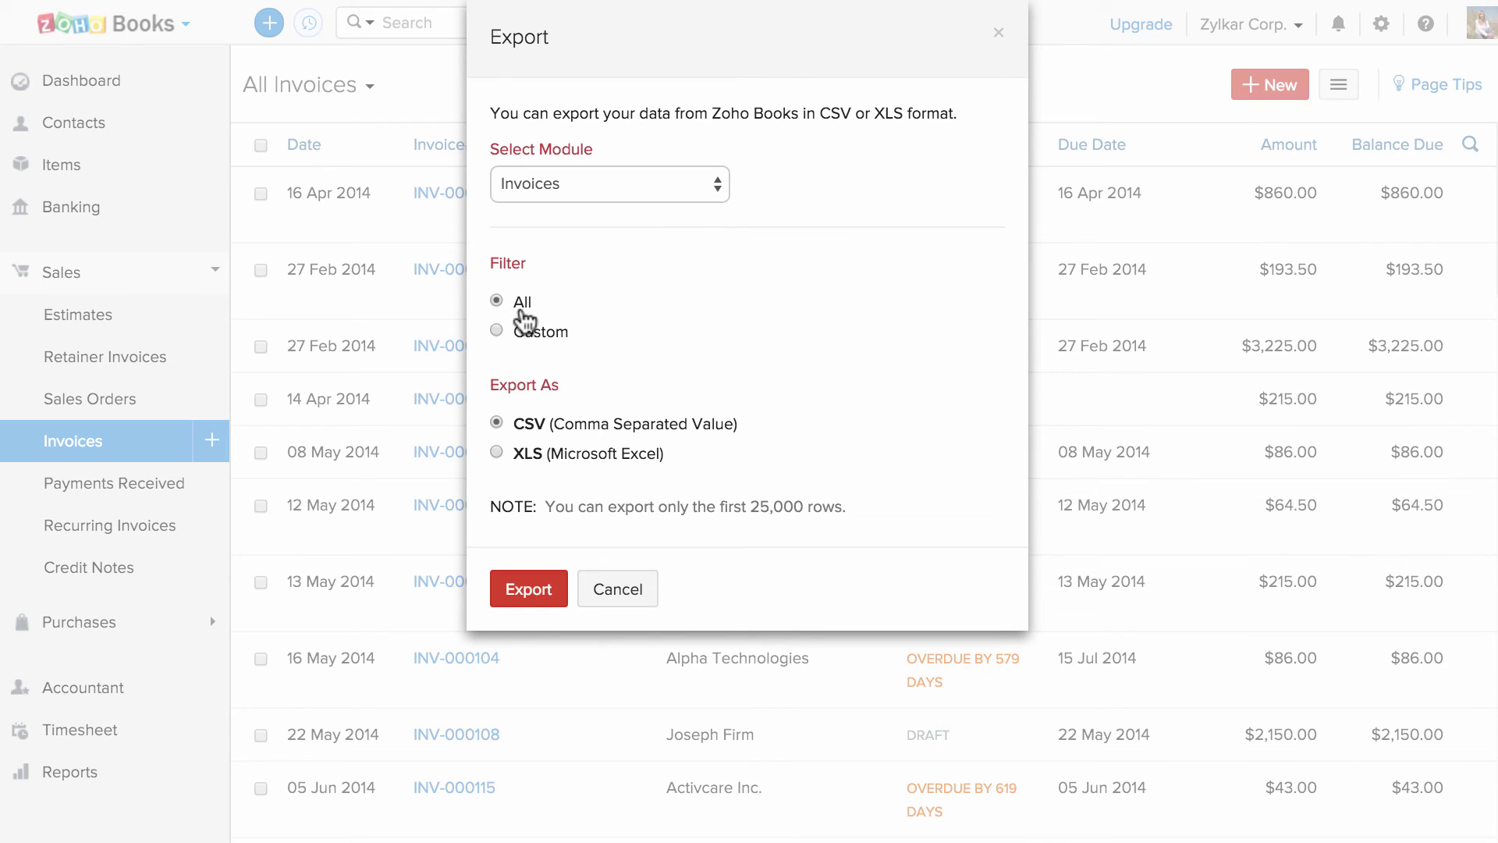
{"action": "left_click", "coordinate": [537, 333]}
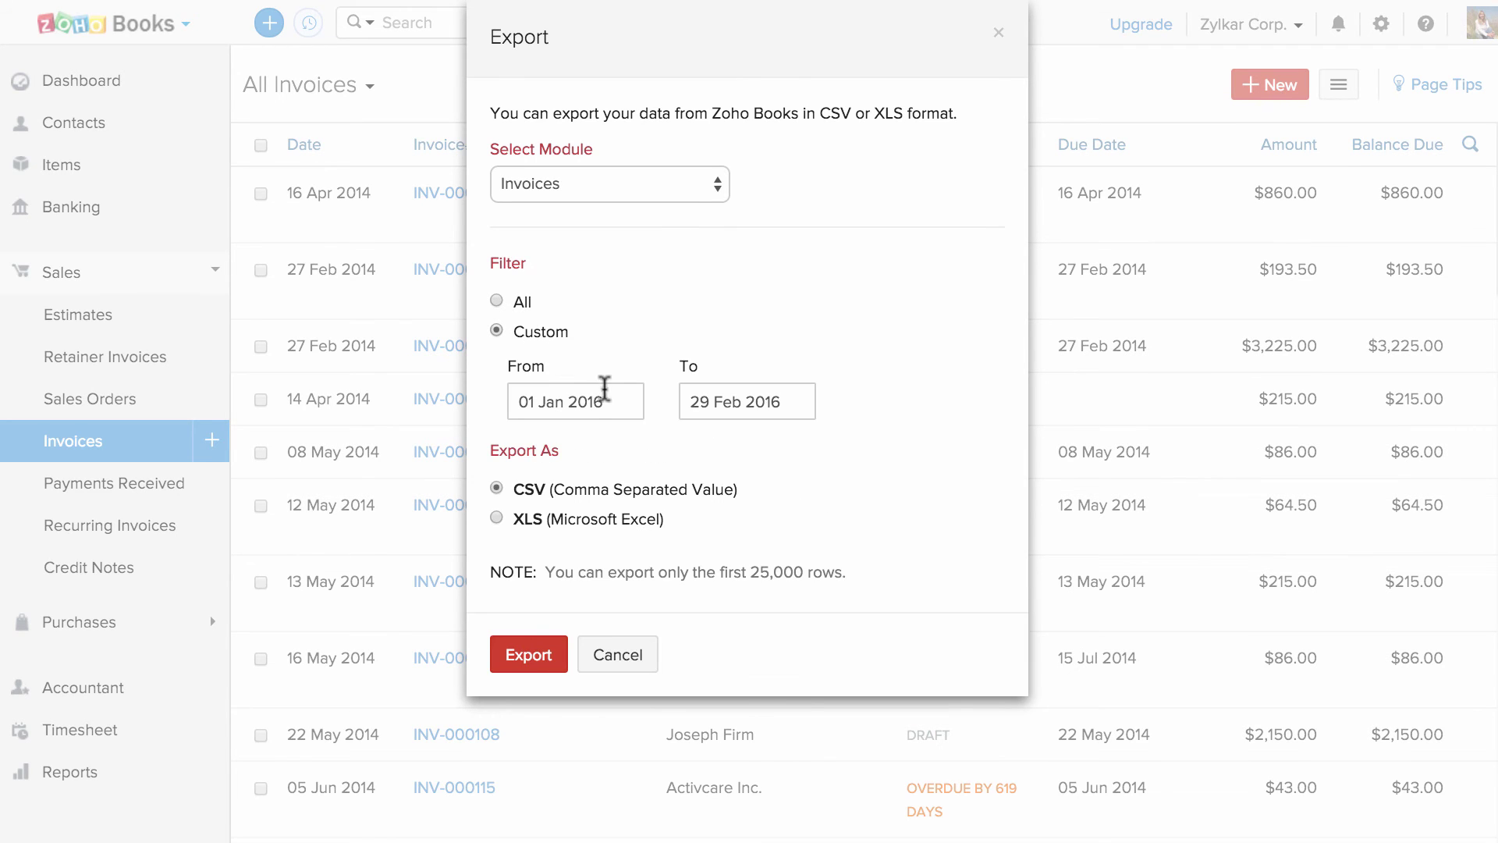
{"action": "left_click", "coordinate": [602, 397]}
{"action": "left_click", "coordinate": [736, 526]}
{"action": "left_click", "coordinate": [730, 398]}
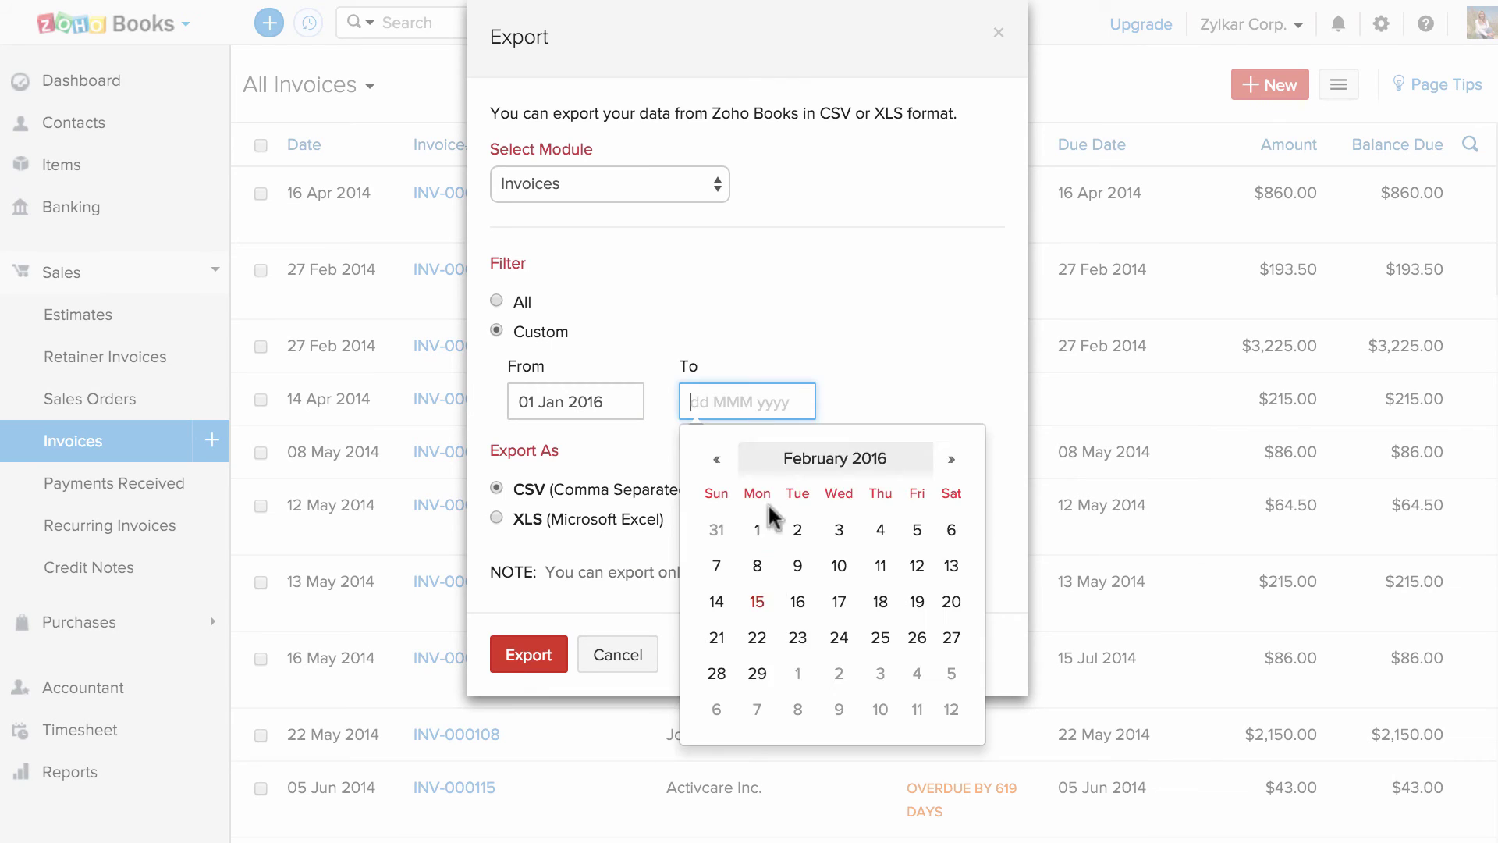
{"action": "left_click", "coordinate": [762, 561]}
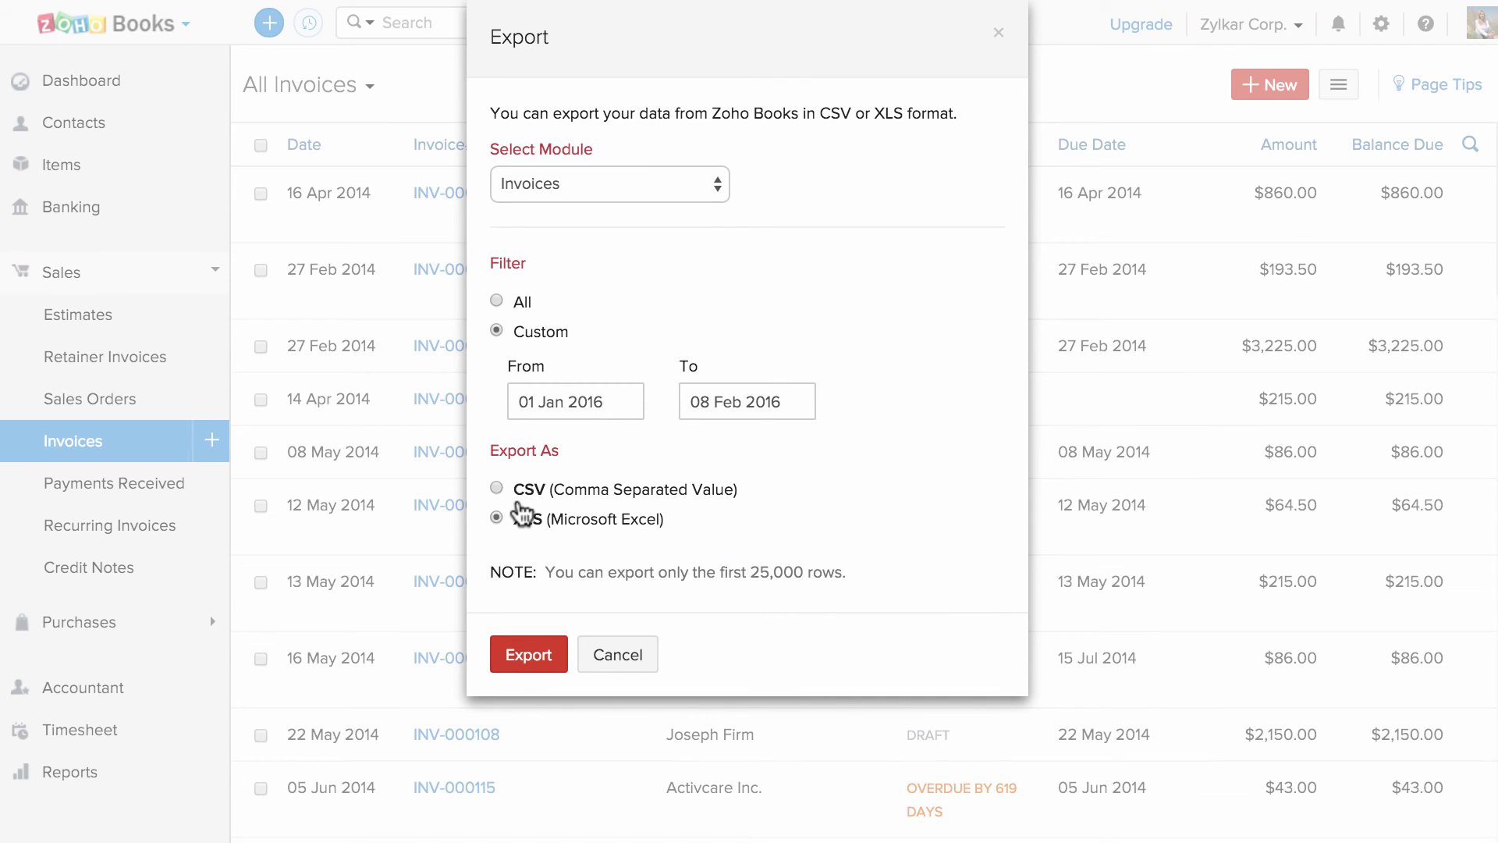
{"action": "left_click", "coordinate": [529, 654]}
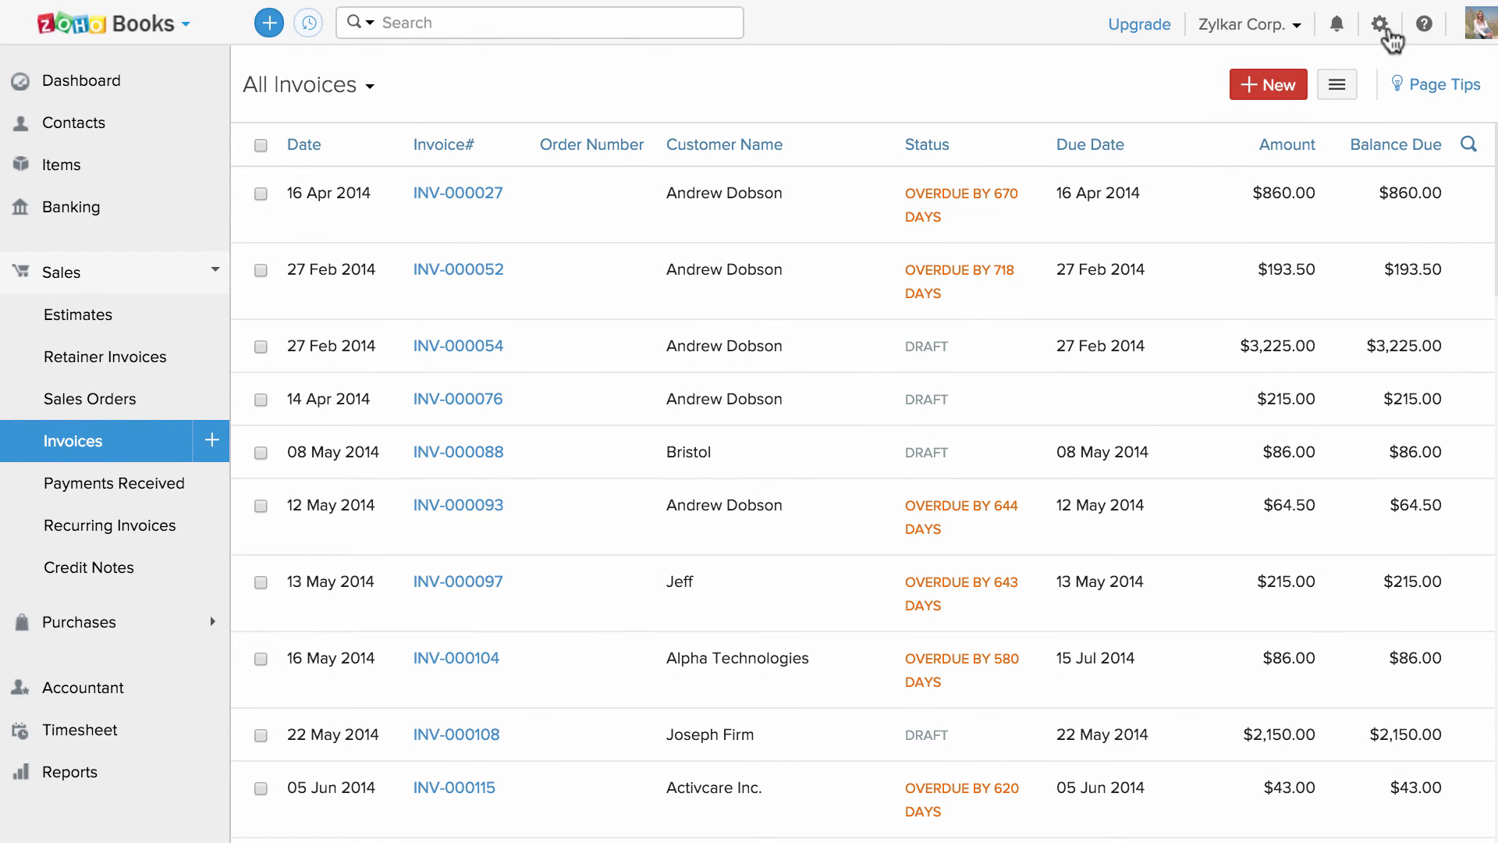
- Request a backup of all data under Preferences > Data Backup and confirm it
{"action": "left_click", "coordinate": [1379, 23]}
{"action": "left_click", "coordinate": [1350, 273]}
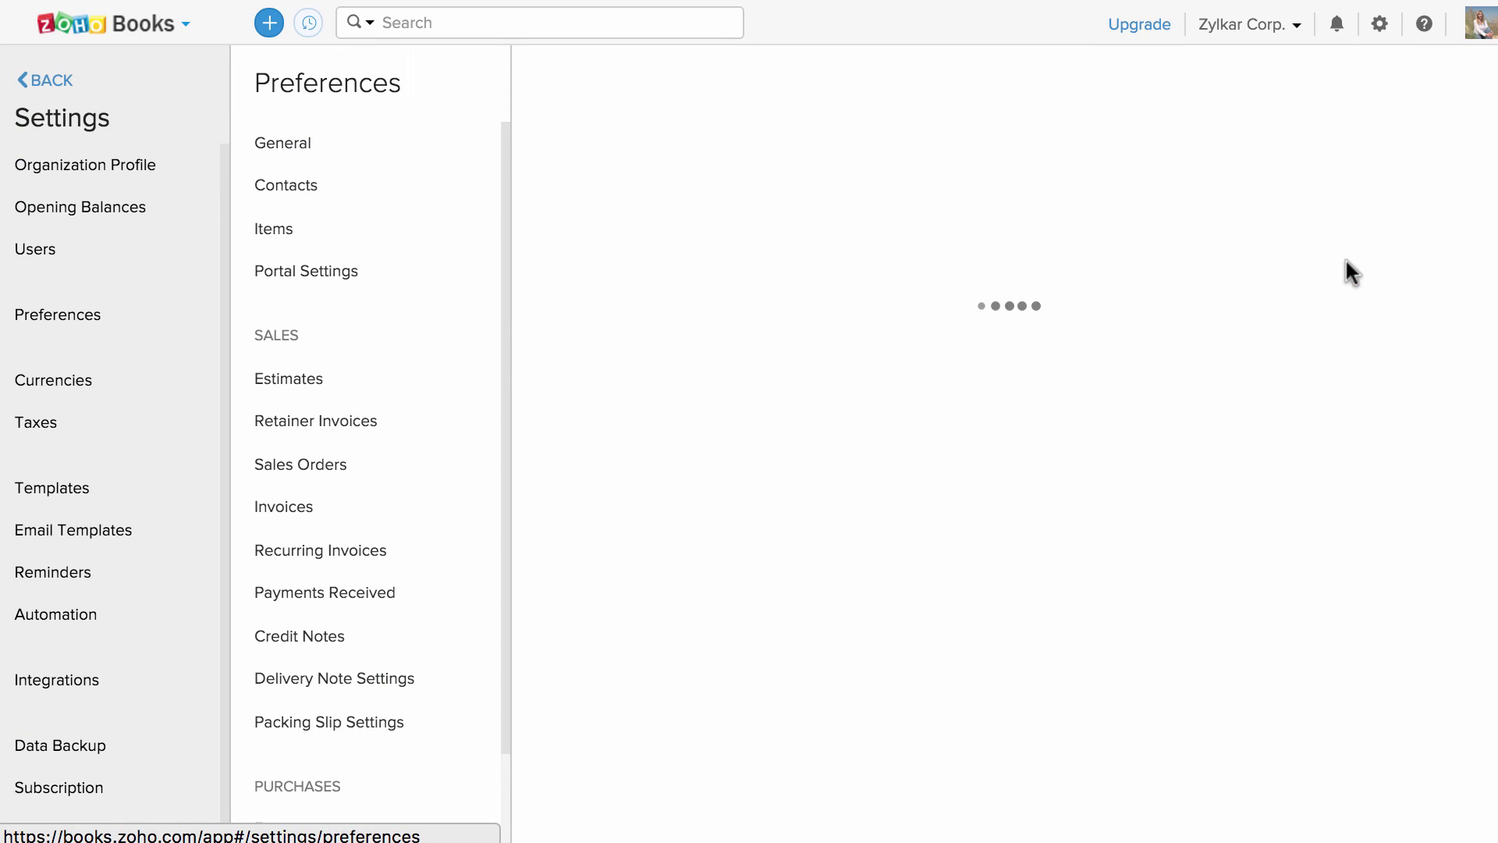
{"action": "left_click", "coordinate": [123, 753]}
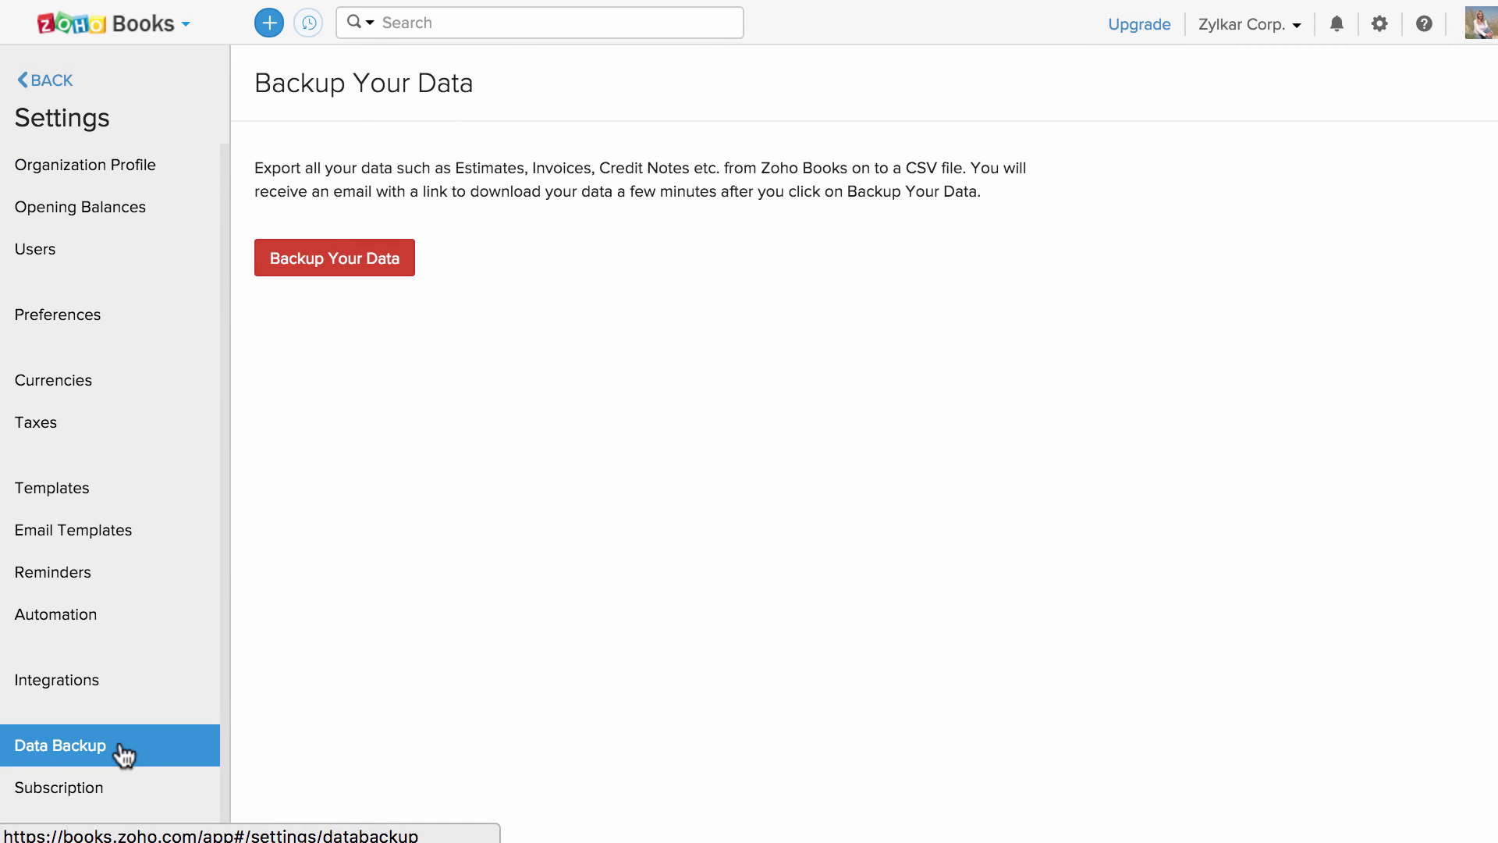
{"action": "left_click", "coordinate": [340, 260]}
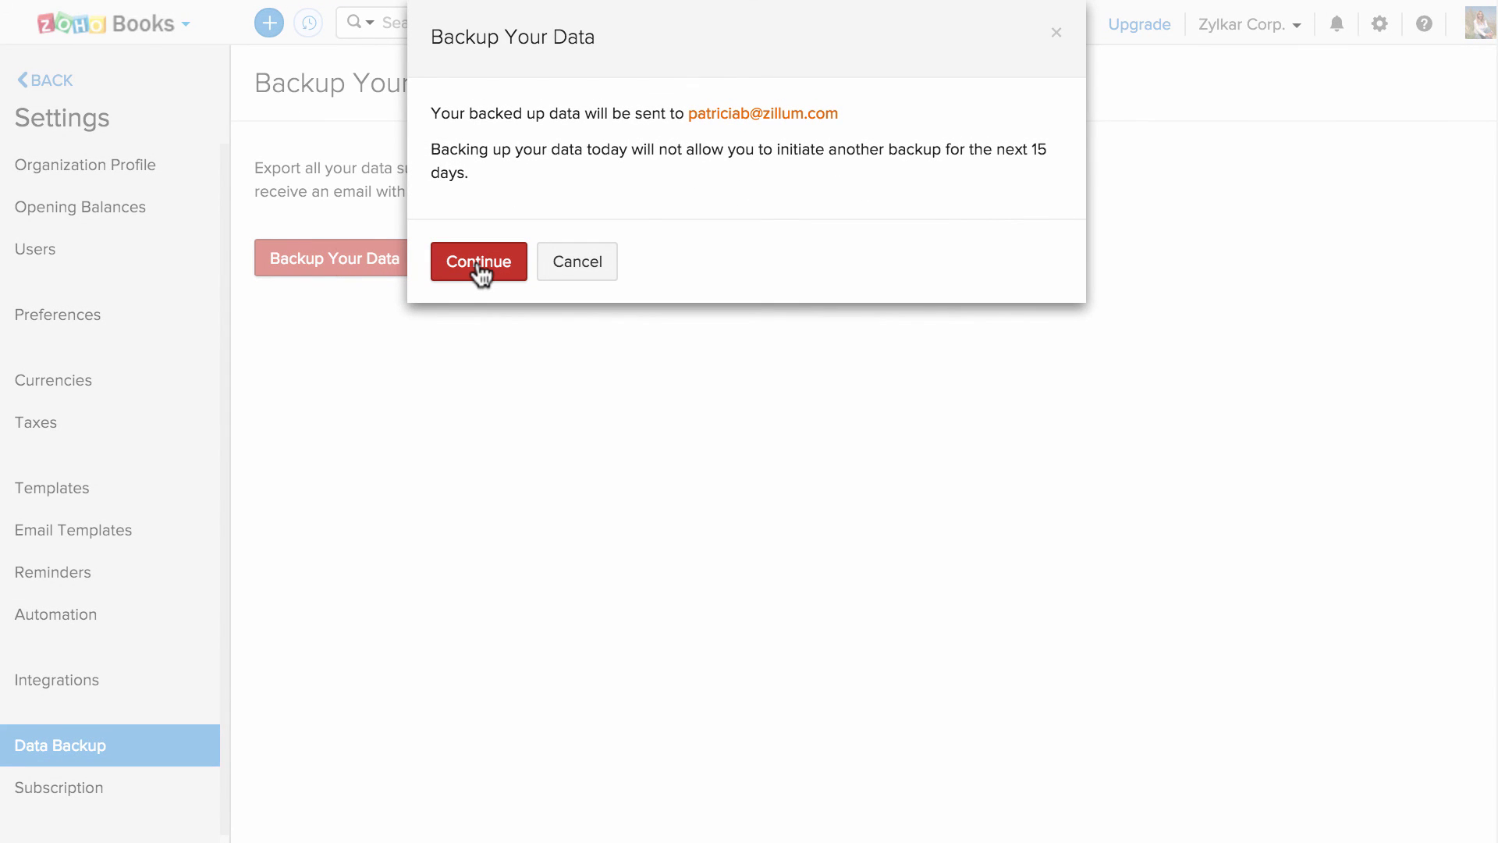
{"action": "left_click", "coordinate": [479, 266]}
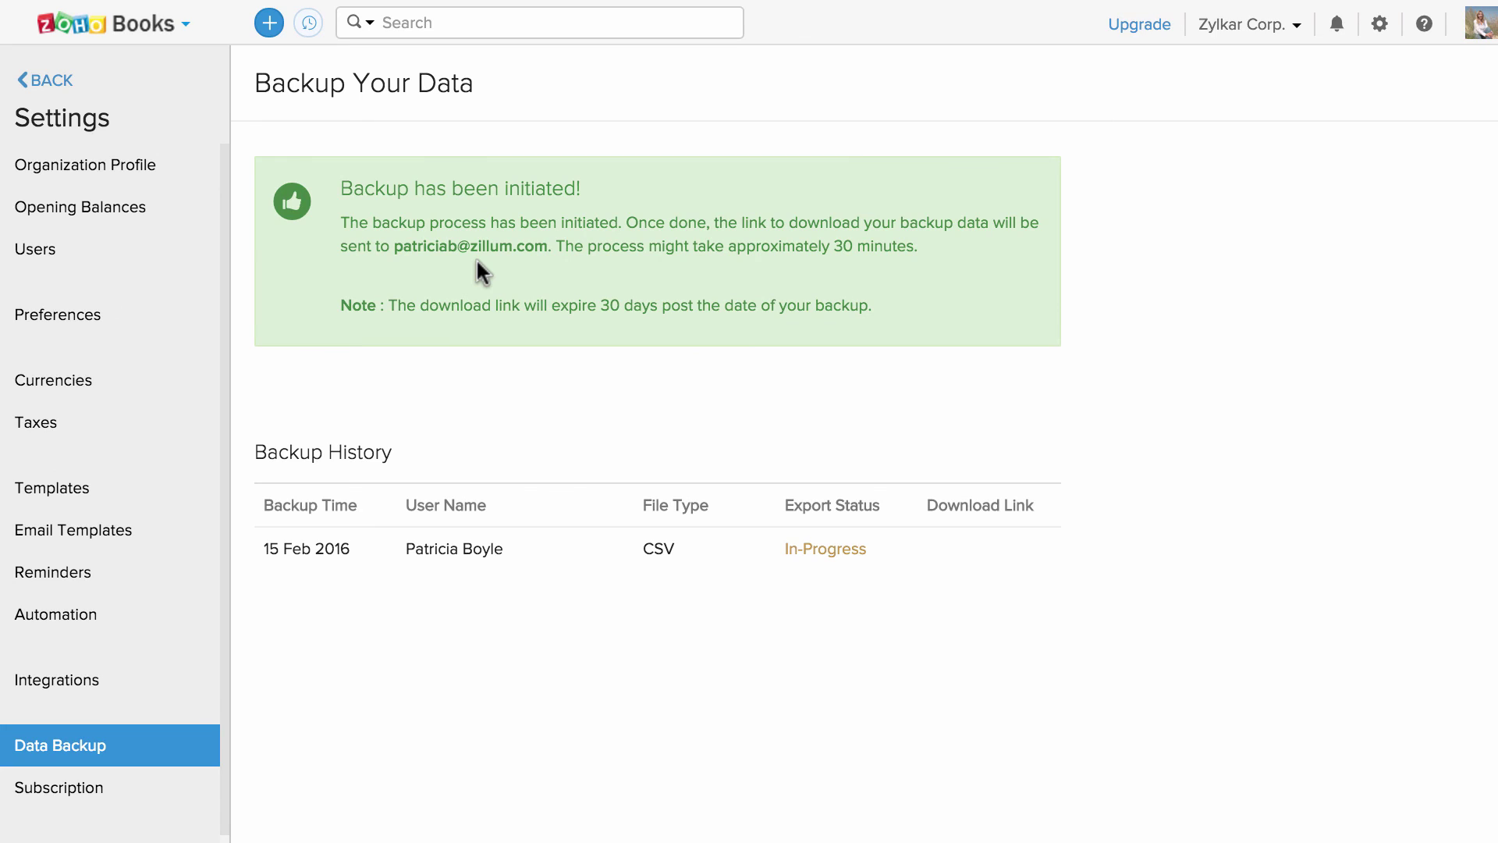